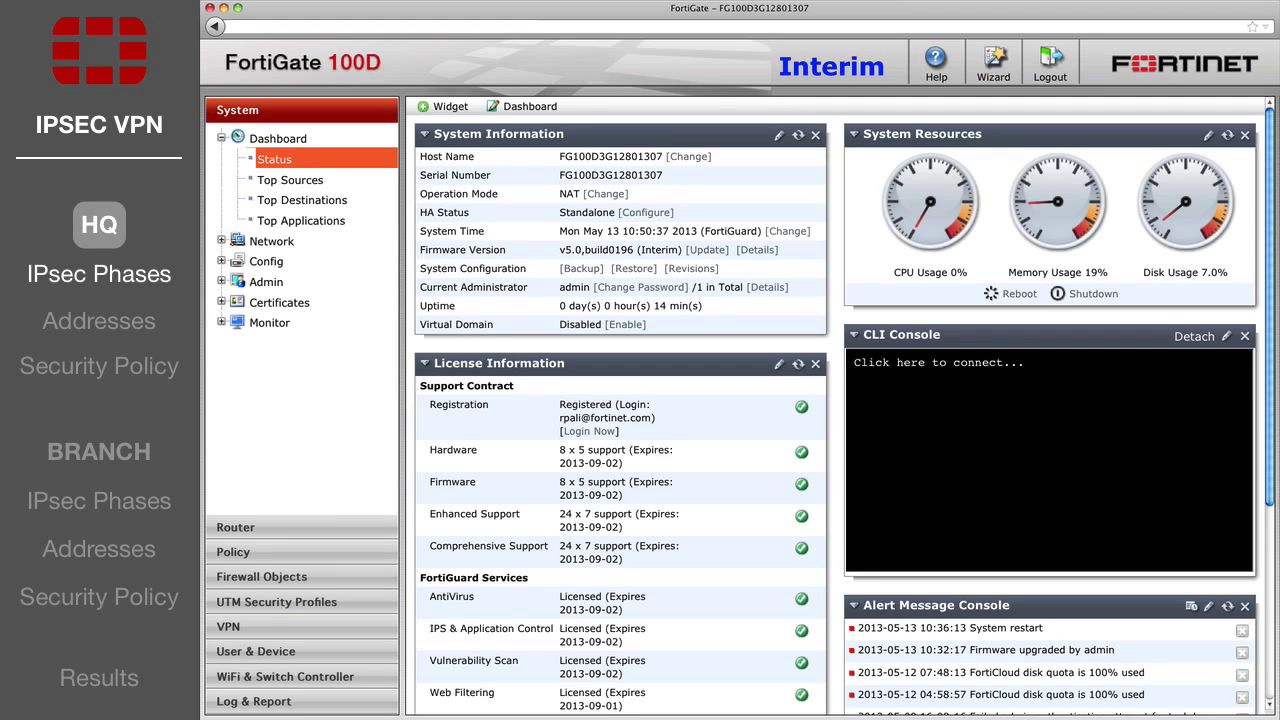
Step: Start a new Phase 1 named HQ_to_Branch_P1 with remote gateway 172.20.120.141
{"action": "left_click", "coordinate": [327, 627]}
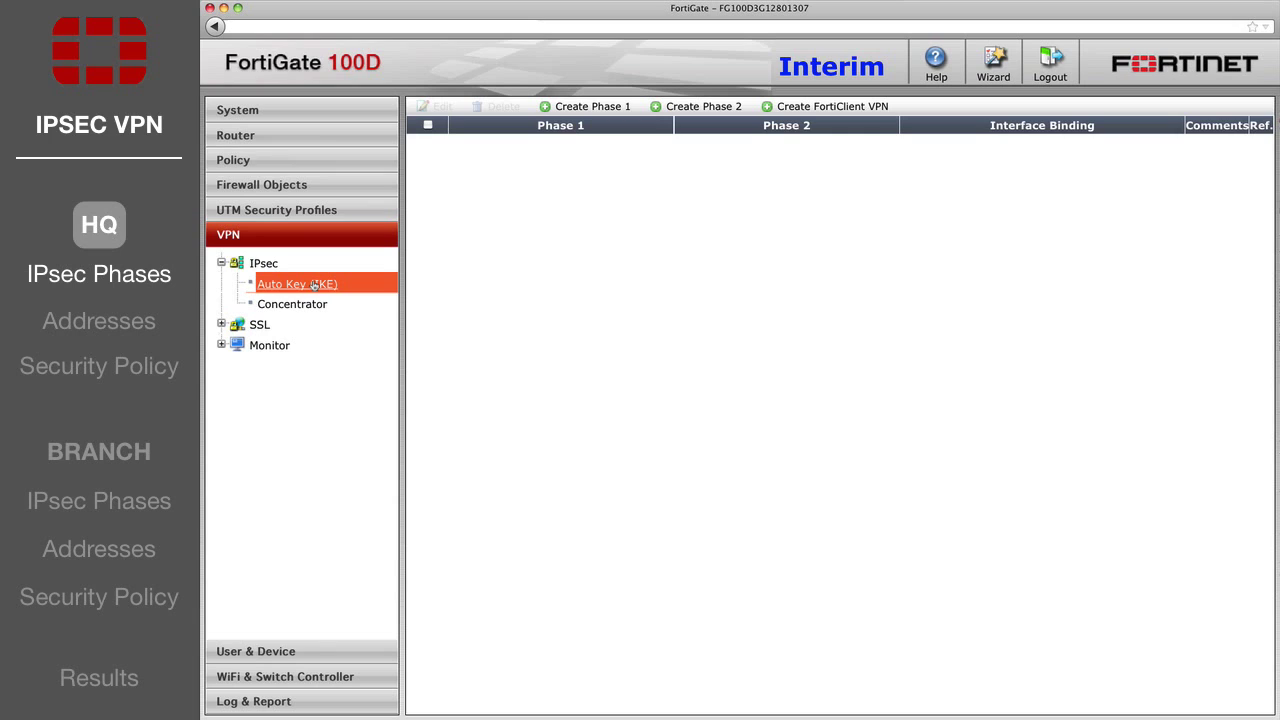
{"action": "left_click", "coordinate": [590, 107]}
{"action": "type", "text": "HQ"}
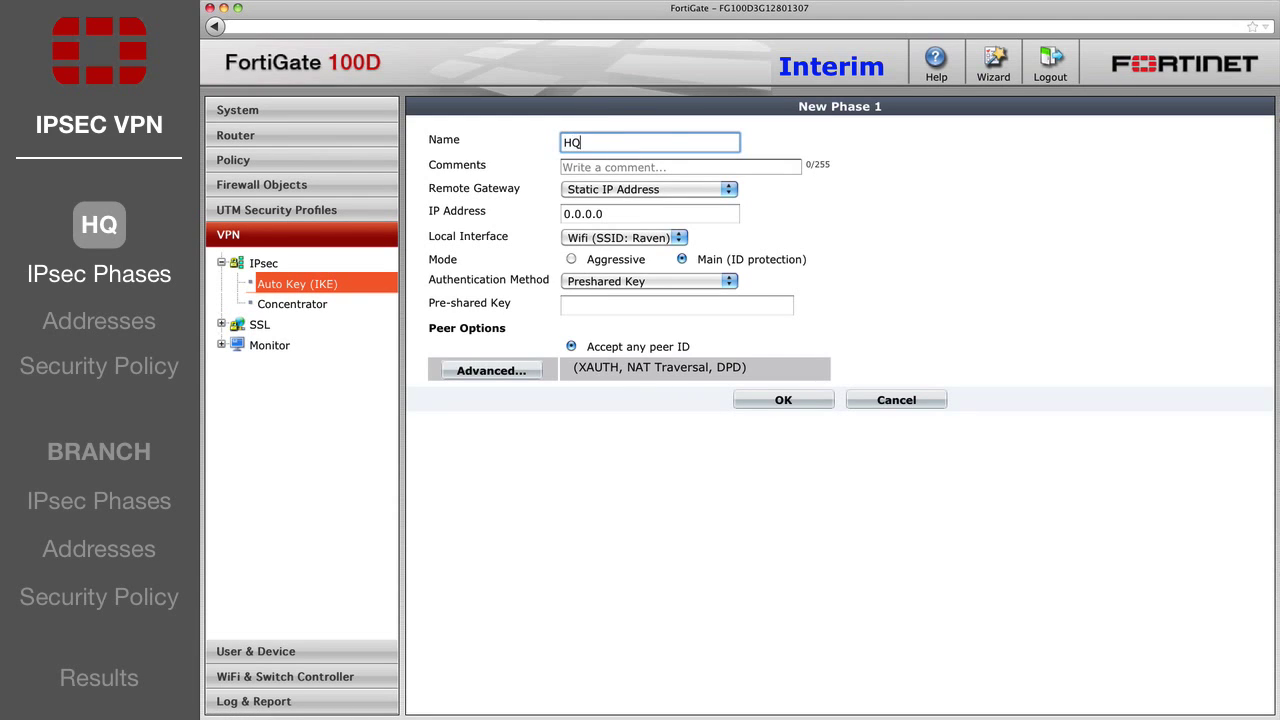
{"action": "type", "text": "_to_Branch_P1"}
{"action": "left_click", "coordinate": [641, 210]}
{"action": "type", "text": "1"}
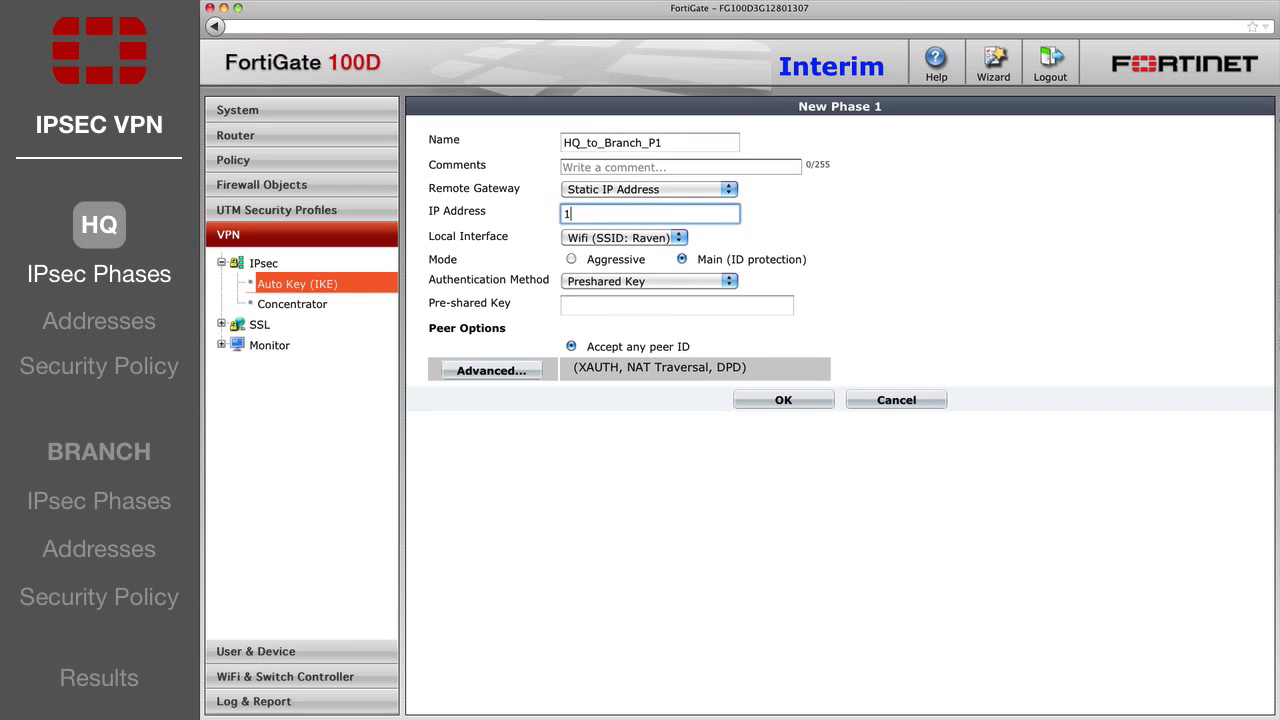
{"action": "type", "text": "72.20.120./"}
{"action": "type", "text": "41"}
Step: Bind the Phase 1 to wan1, enter the pre-shared key, and save it
{"action": "left_click", "coordinate": [633, 237]}
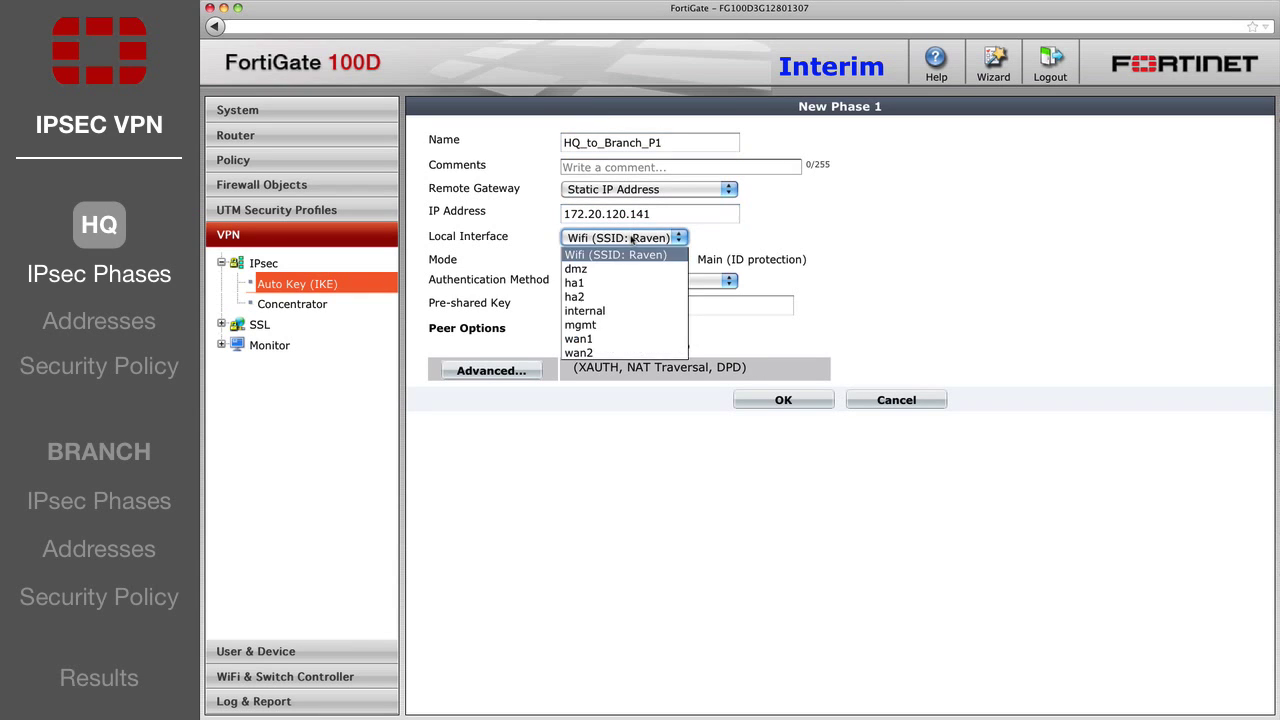
{"action": "left_click", "coordinate": [620, 339]}
{"action": "left_click", "coordinate": [613, 312]}
{"action": "type", "text": "fo"}
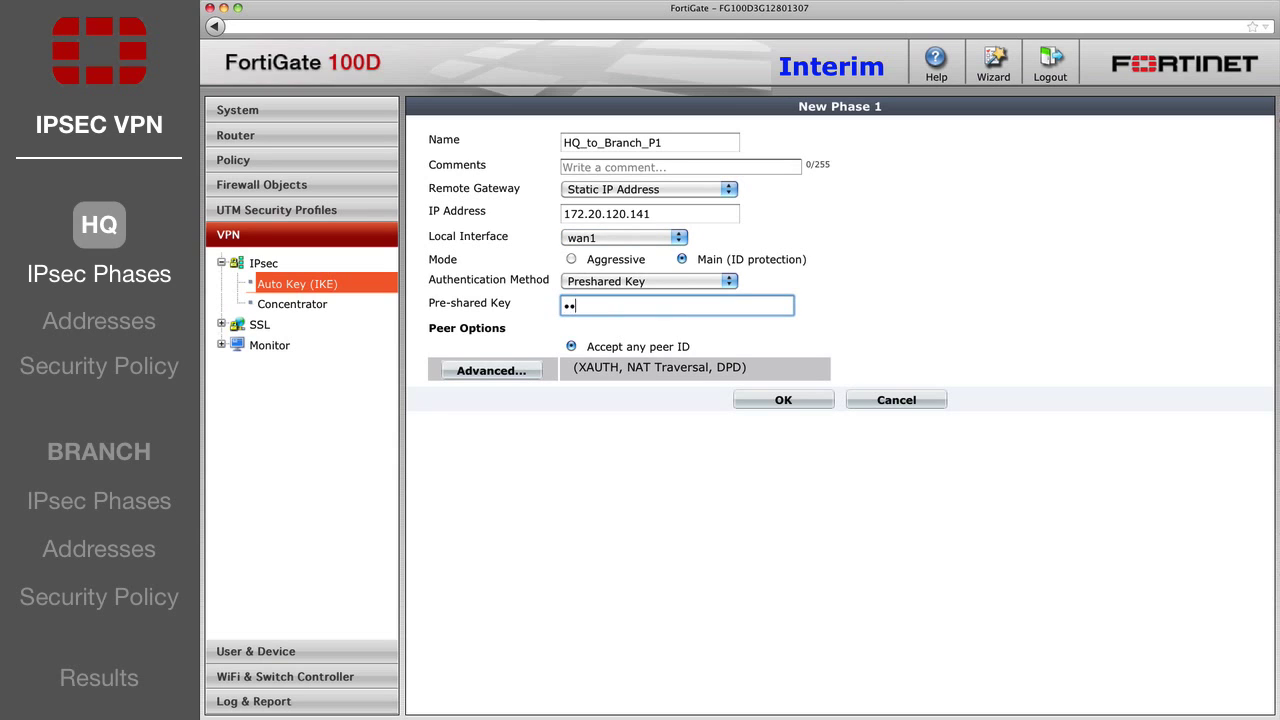
{"action": "left_click", "coordinate": [776, 400]}
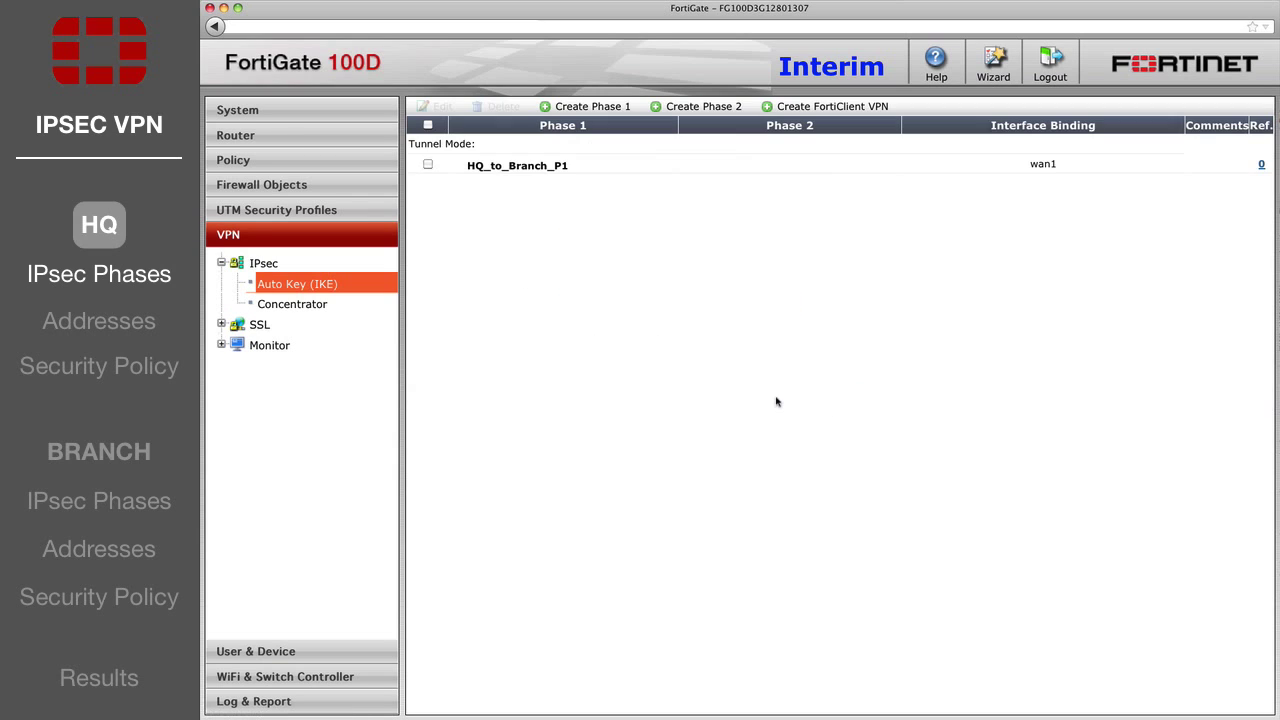
Step: Create Phase 2 HQ_to_Branch_P2 attached to Phase 1 HQ_to_Branch_P1
{"action": "left_click", "coordinate": [706, 108]}
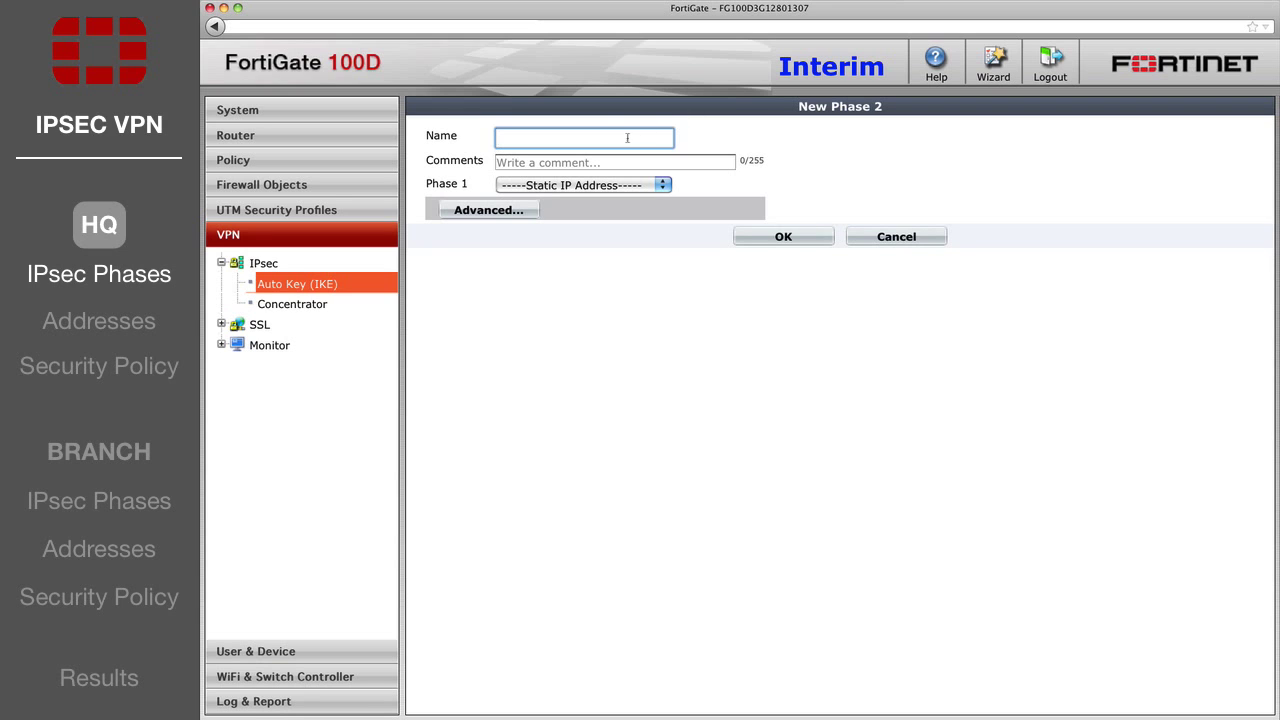
{"action": "type", "text": "HQ_to_Branch_P2"}
{"action": "left_click", "coordinate": [632, 184]}
{"action": "left_click", "coordinate": [628, 213]}
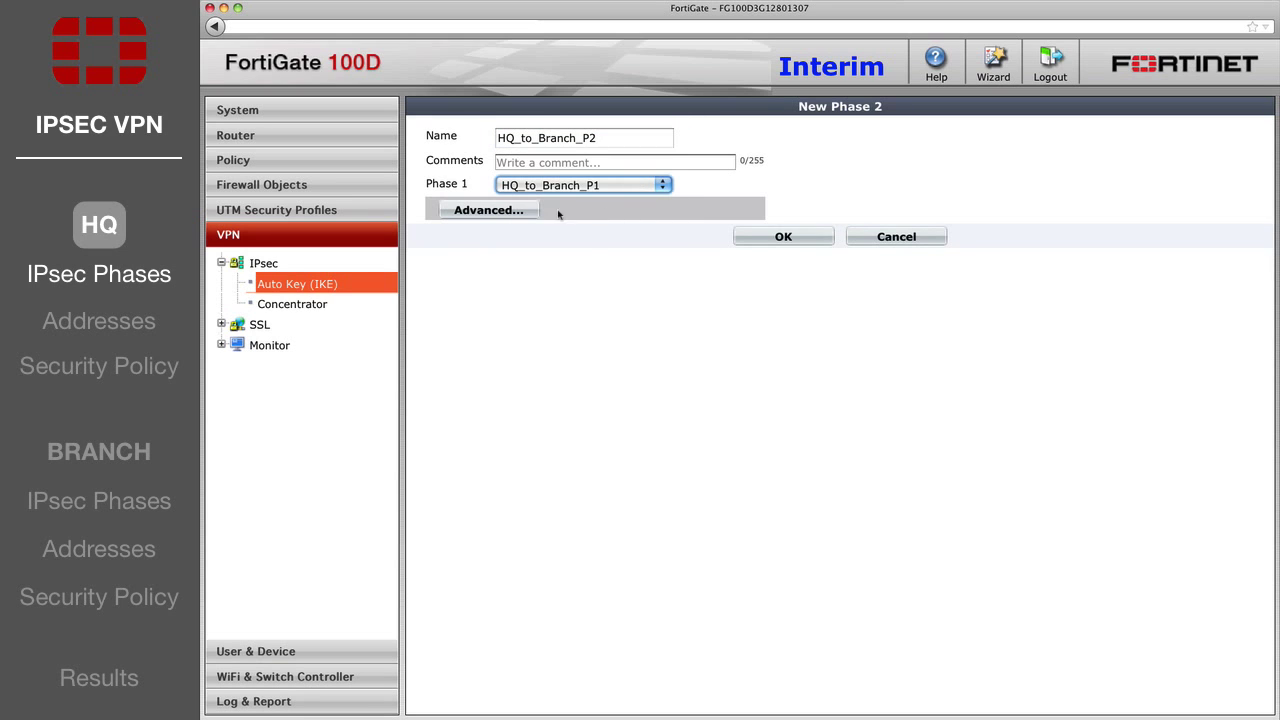
Step: Set Phase 2 source 192.168.1.0/24 and destination 10.10.1.0/24, then save
{"action": "left_click", "coordinate": [515, 211]}
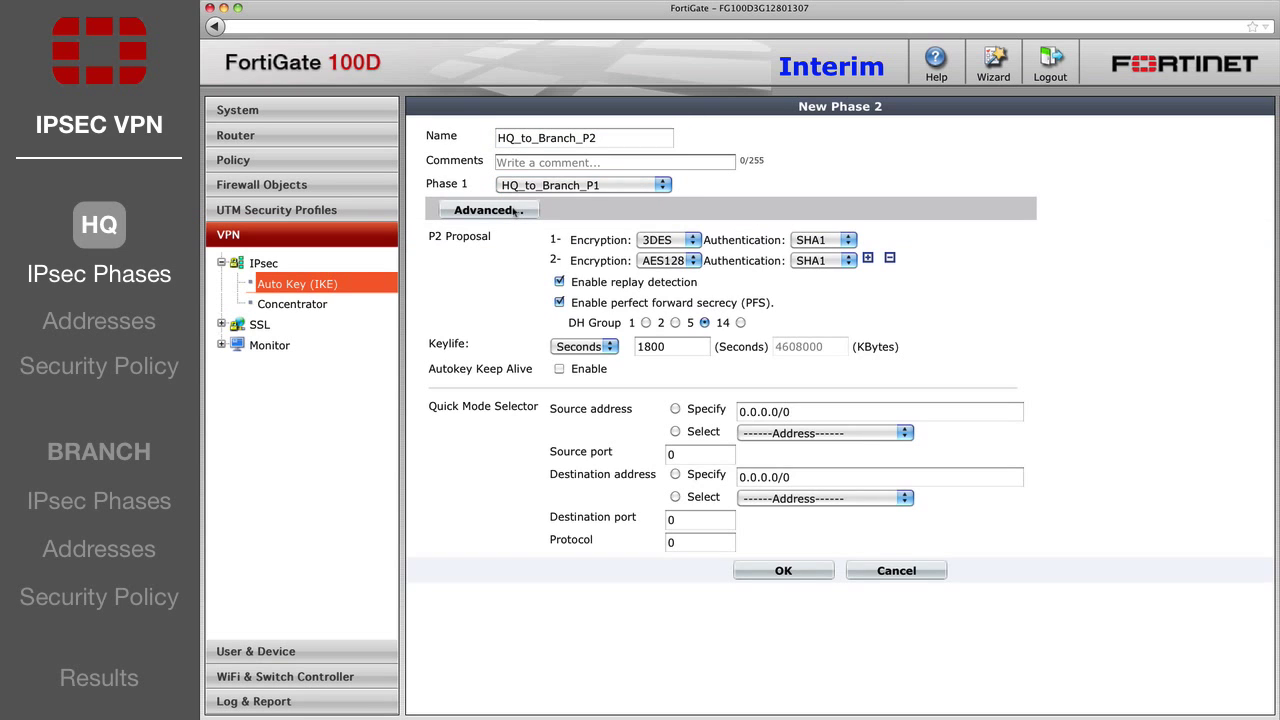
{"action": "left_click", "coordinate": [675, 409]}
{"action": "left_click_drag", "start_coordinate": [808, 410], "coordinate": [740, 412]}
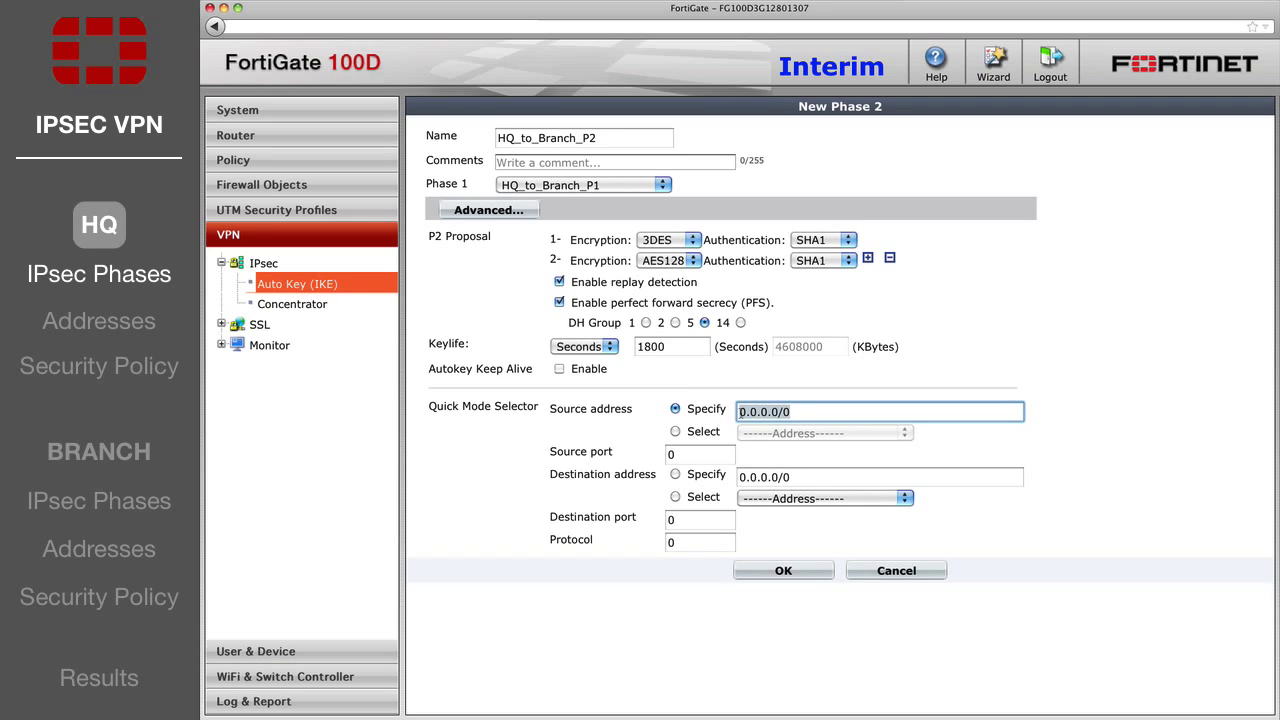
{"action": "type", "text": "192.168.1.0/24"}
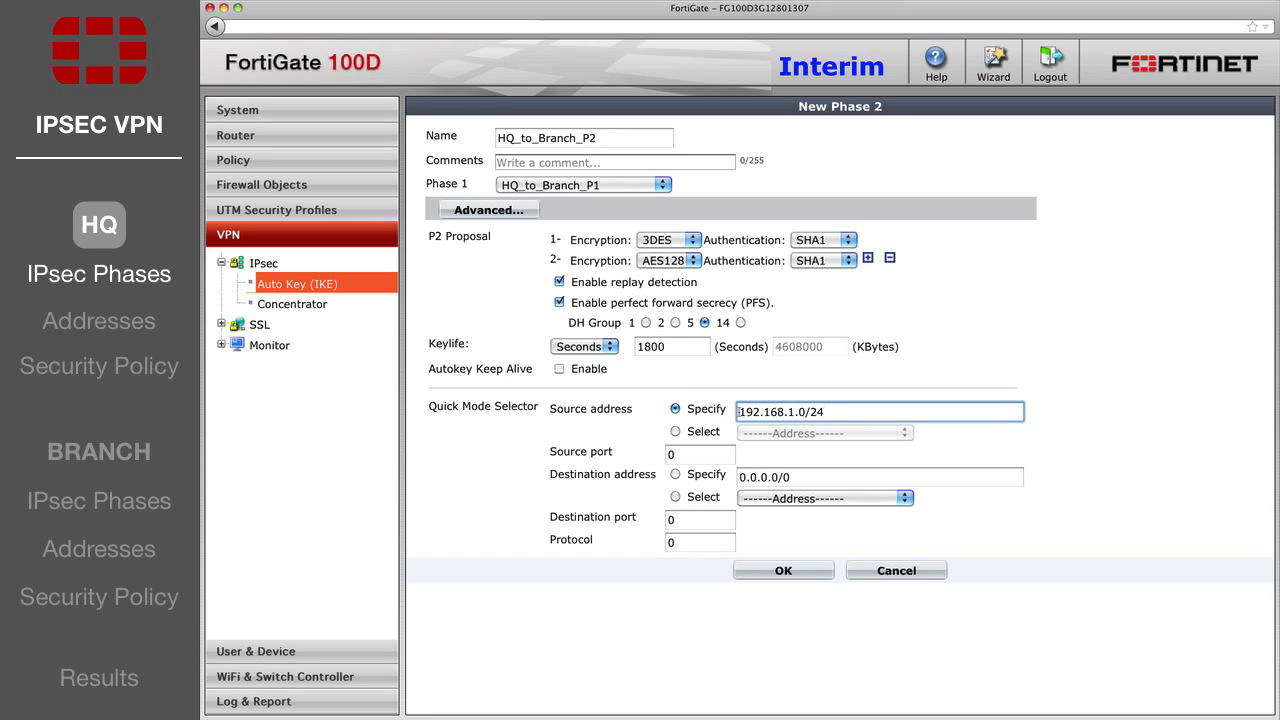
{"action": "left_click", "coordinate": [675, 474]}
{"action": "left_click_drag", "start_coordinate": [795, 477], "coordinate": [737, 477]}
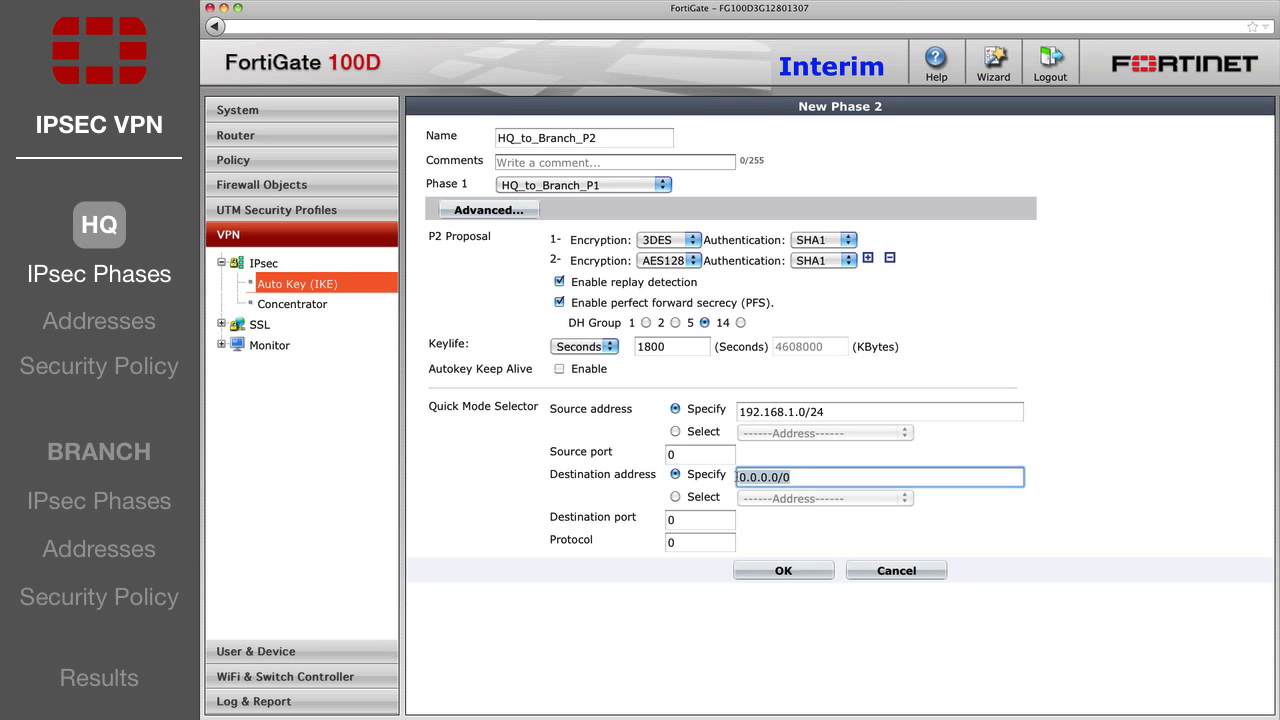
{"action": "type", "text": "10.10.1.0"}
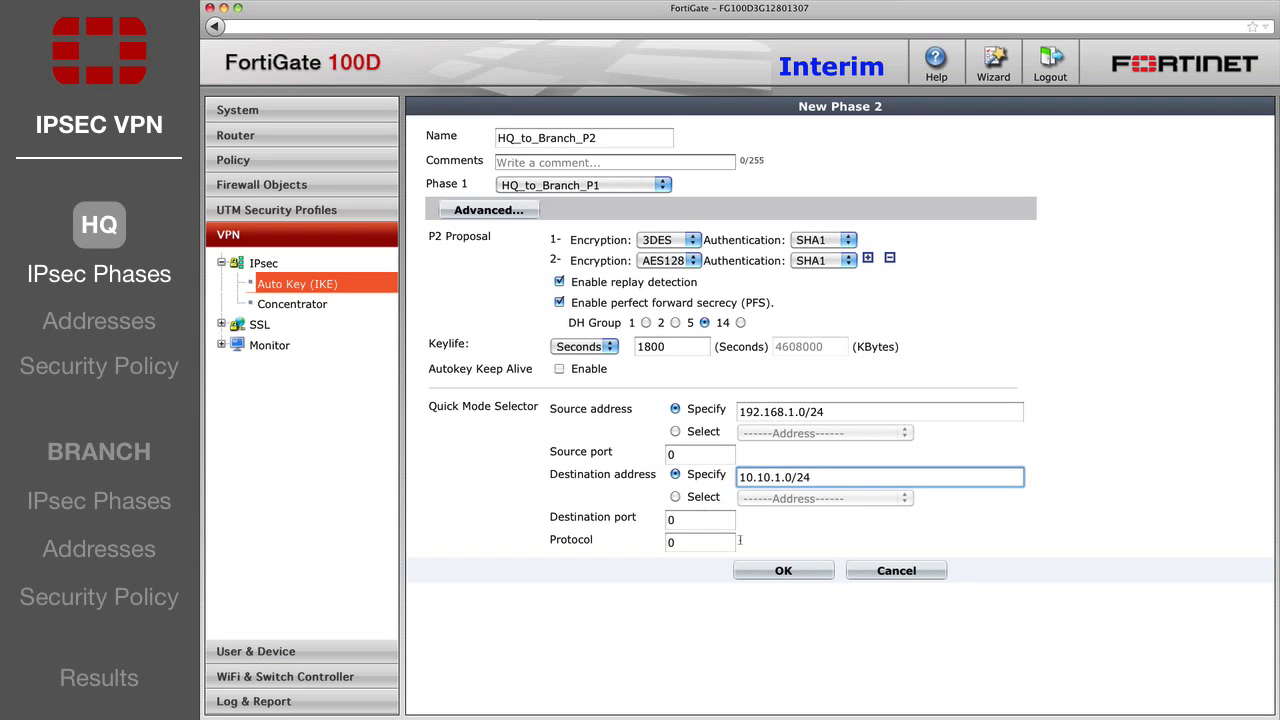
{"action": "left_click", "coordinate": [783, 571]}
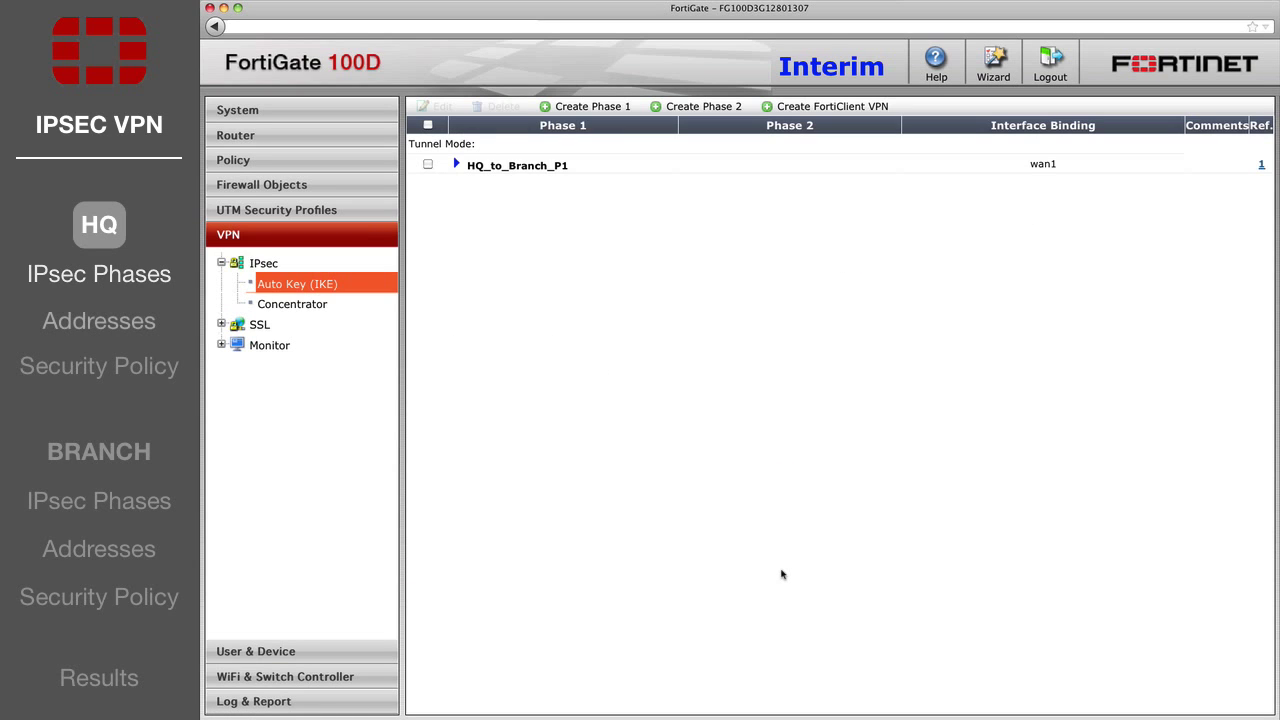
{"action": "left_click", "coordinate": [336, 185]}
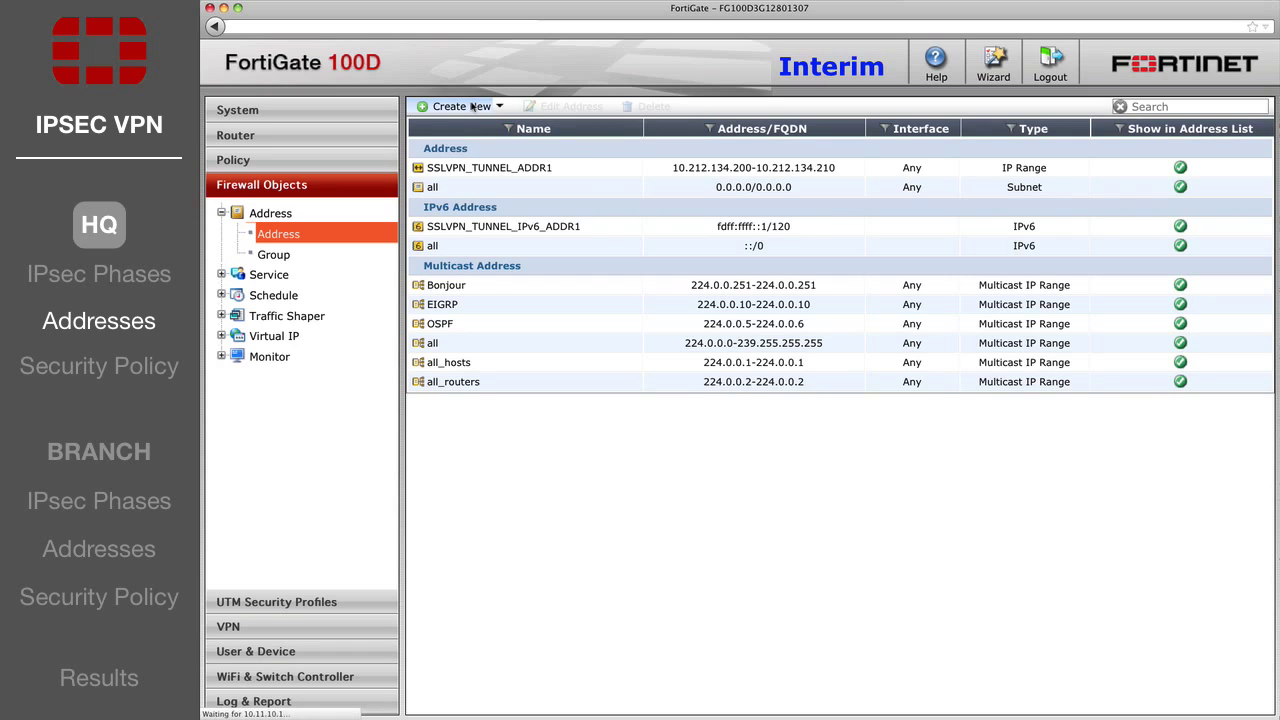
Step: Add address Local LAN, 192.168.1.0/255.255.255.0 on port1
{"action": "left_click", "coordinate": [472, 106]}
{"action": "left_click", "coordinate": [601, 168]}
{"action": "type", "text": "Local LAN"}
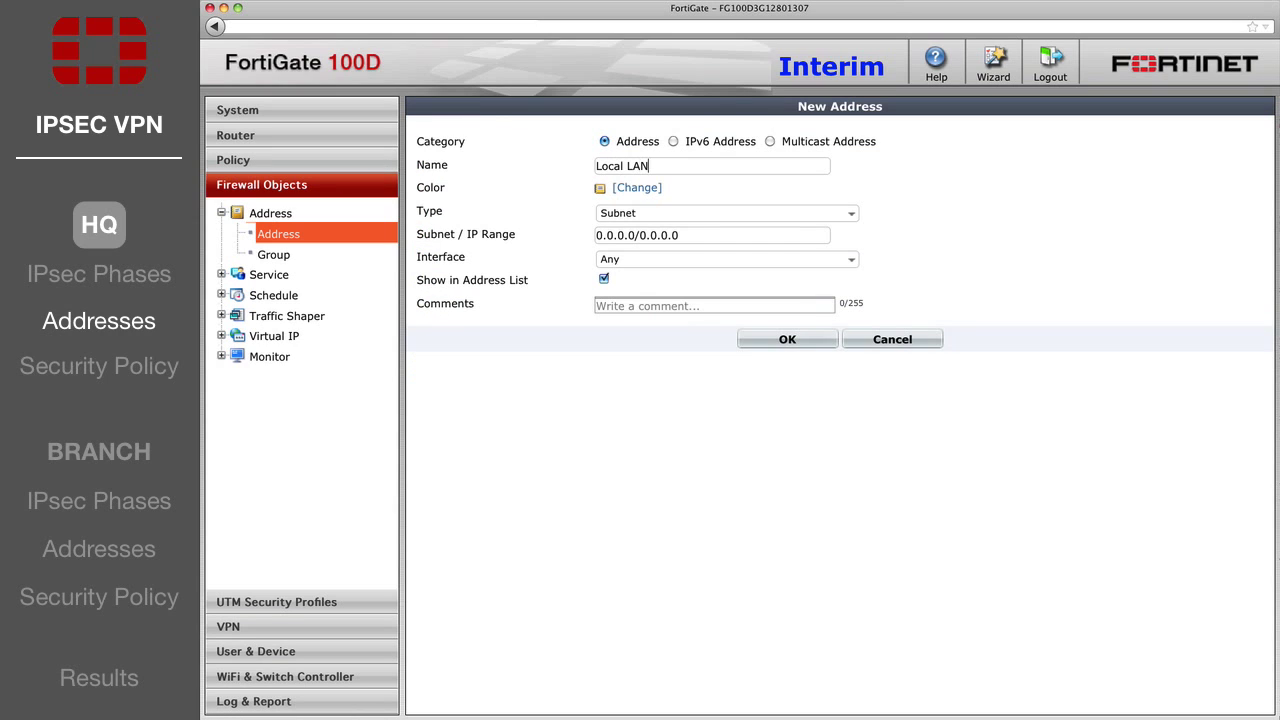
{"action": "key", "text": "Tab"}
{"action": "key", "text": "Tab"}
{"action": "type", "text": "192.168.1.0/255/"}
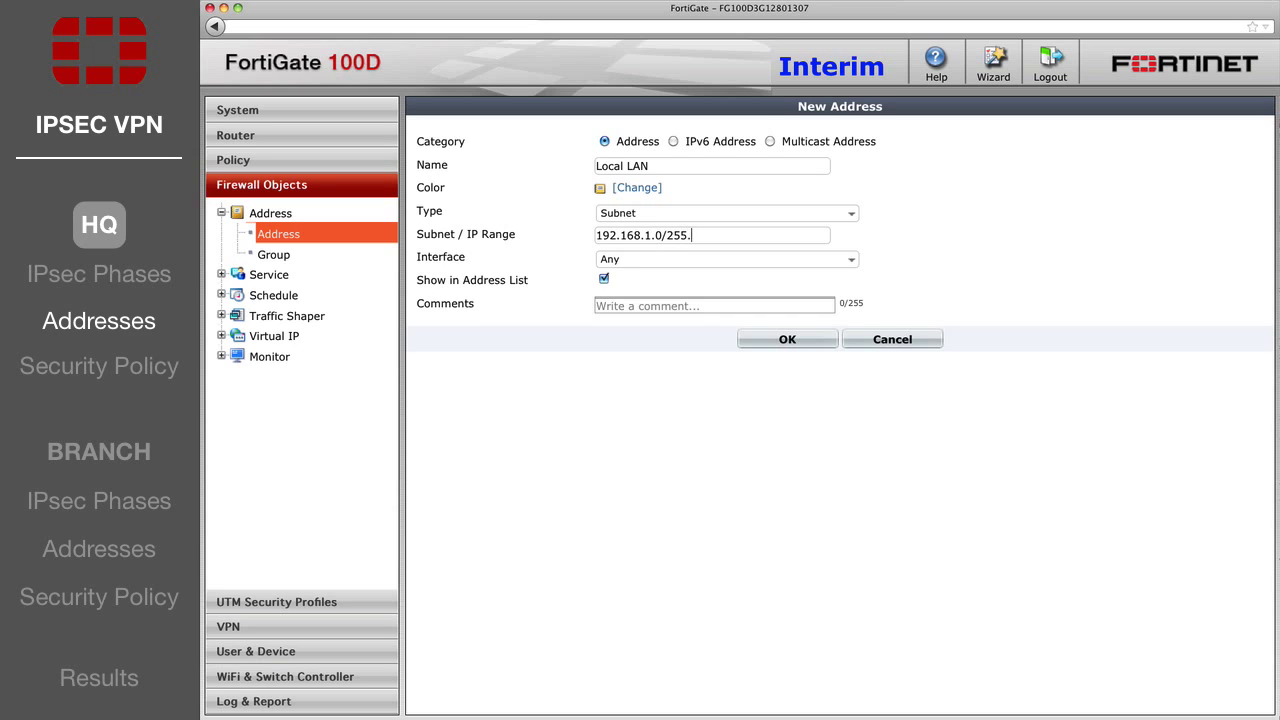
{"action": "type", "text": "255.255"}
{"action": "left_click", "coordinate": [610, 256]}
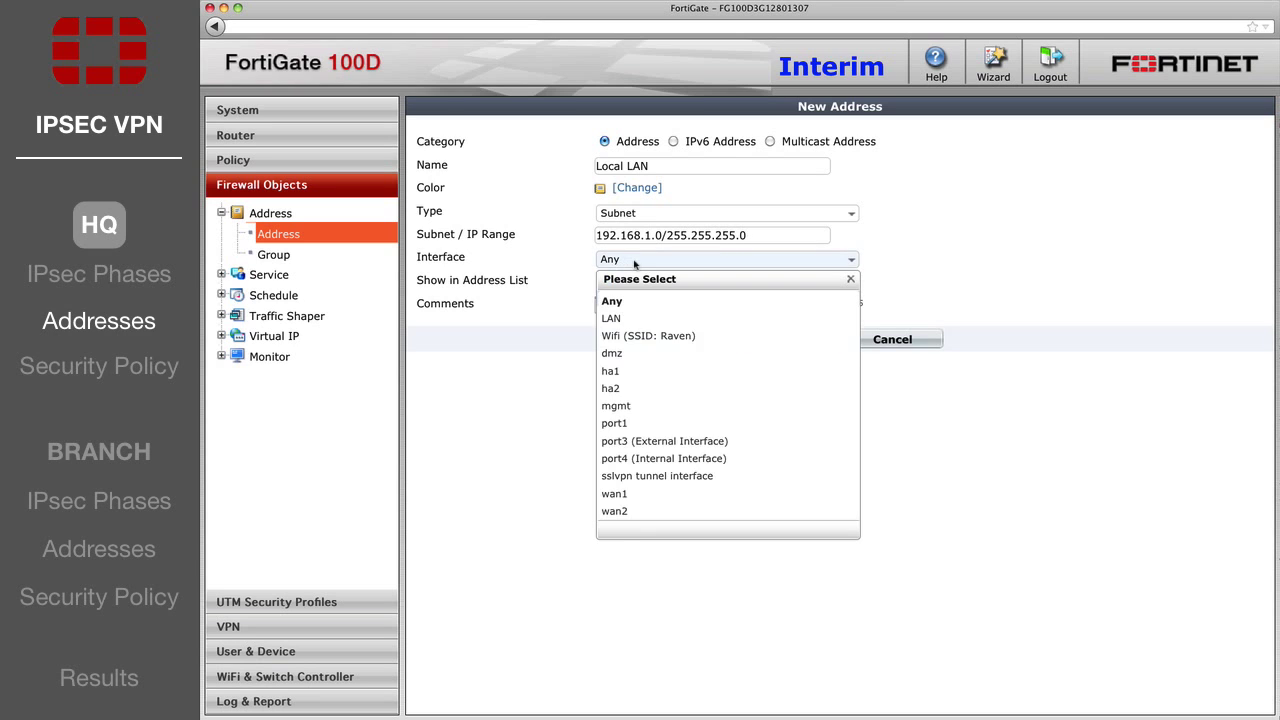
{"action": "left_click", "coordinate": [646, 423]}
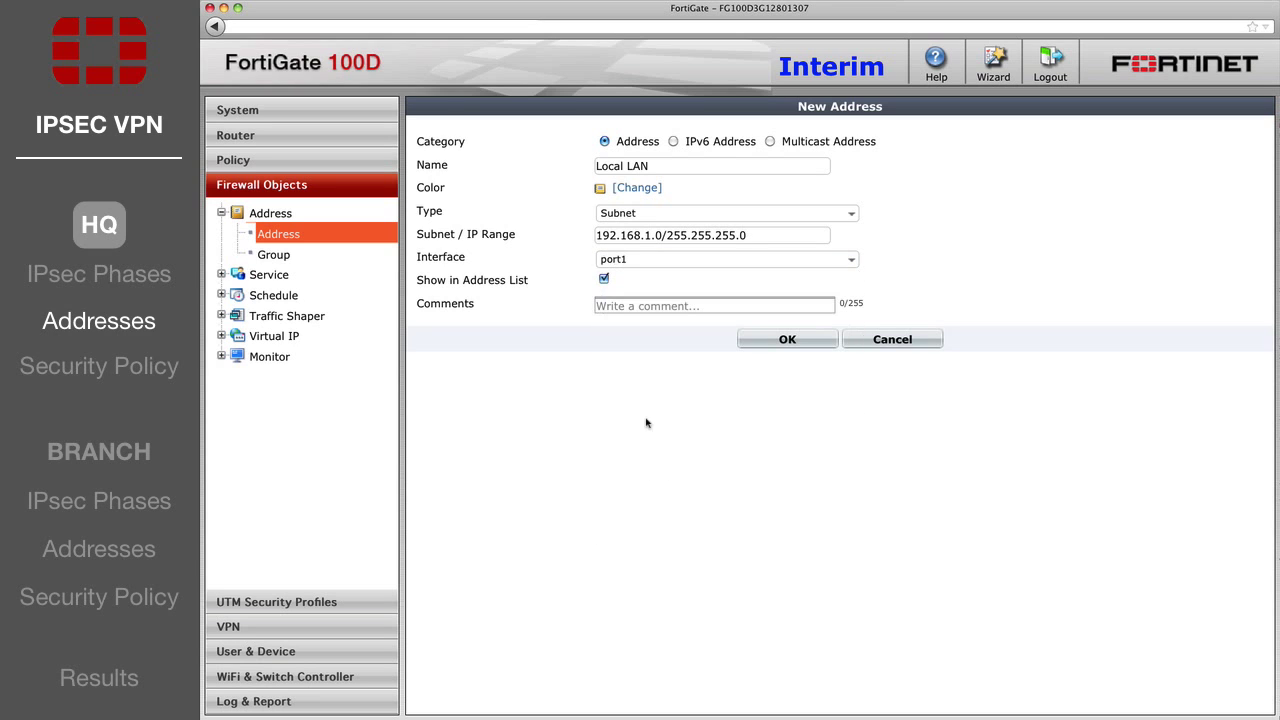
{"action": "left_click", "coordinate": [767, 341]}
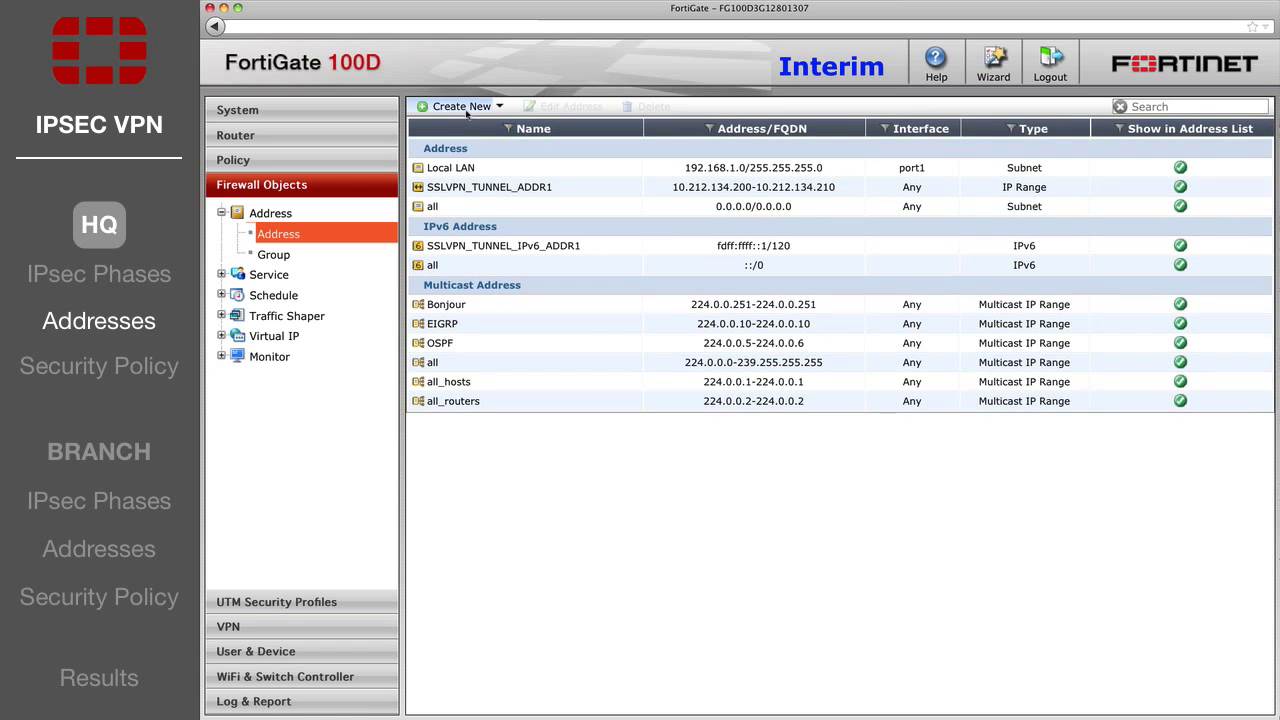
Step: Add address Remote LAN, 10.10.1.0/255.255.255.0 on wan1
{"action": "left_click", "coordinate": [466, 106]}
{"action": "left_click", "coordinate": [605, 165]}
{"action": "type", "text": "R"}
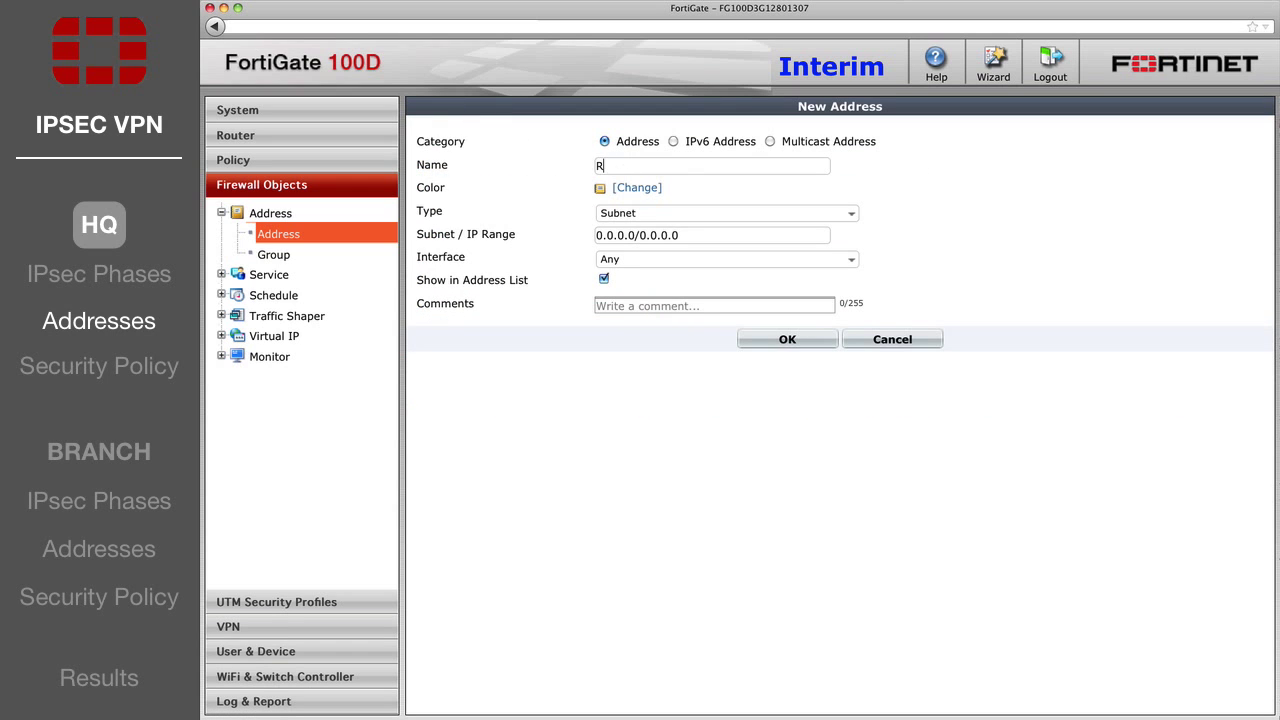
{"action": "type", "text": "emote LAN"}
{"action": "left_click_drag", "start_coordinate": [680, 235], "coordinate": [596, 236]}
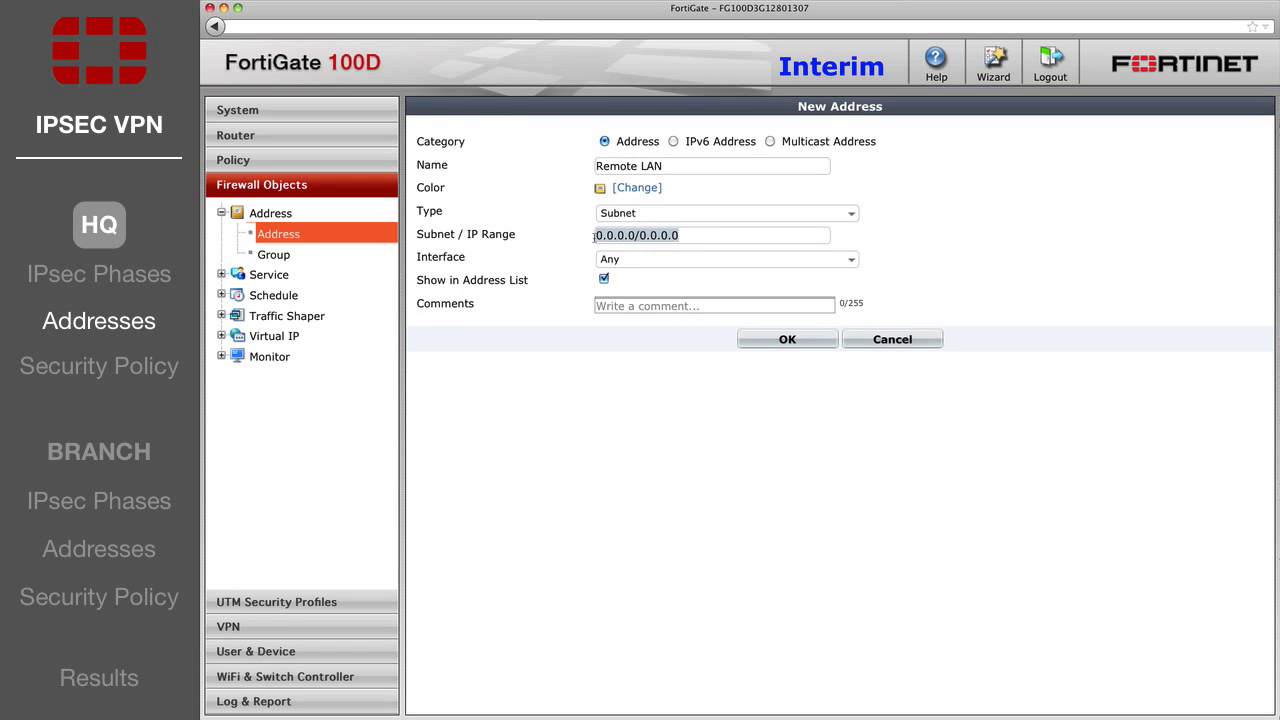
{"action": "type", "text": "10.10.1.0/255.255.255."}
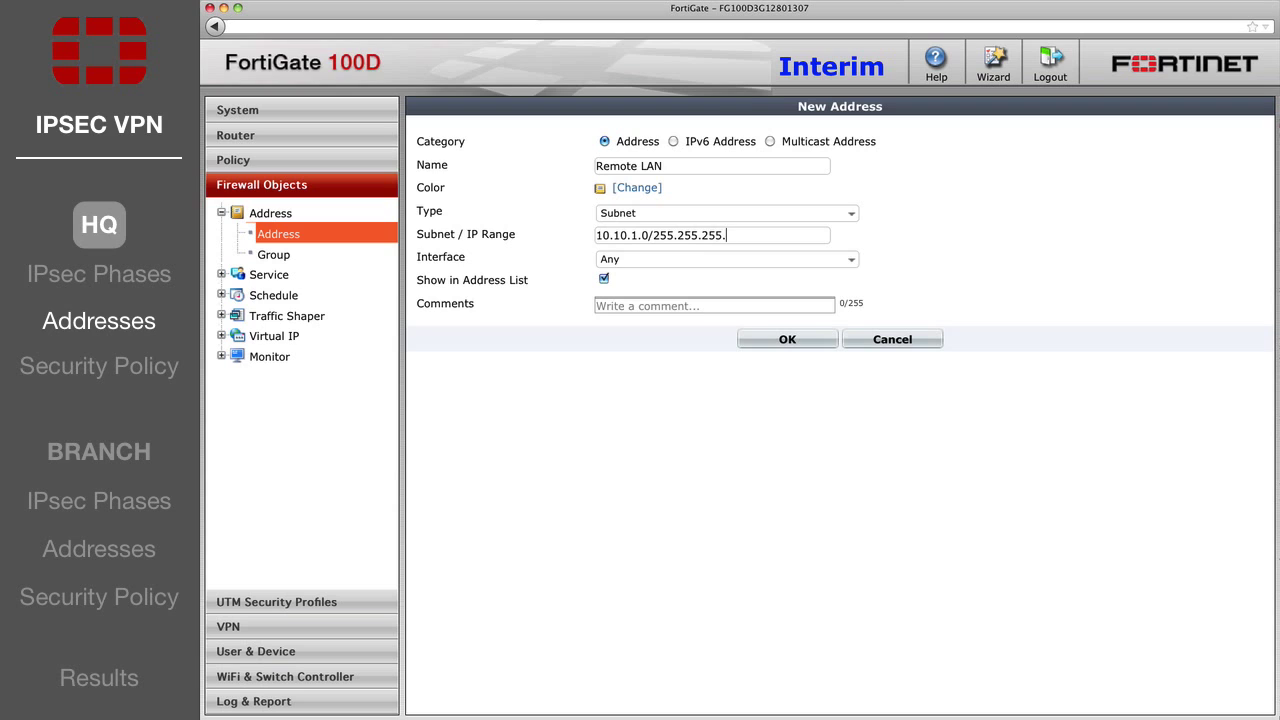
{"action": "left_click", "coordinate": [620, 259]}
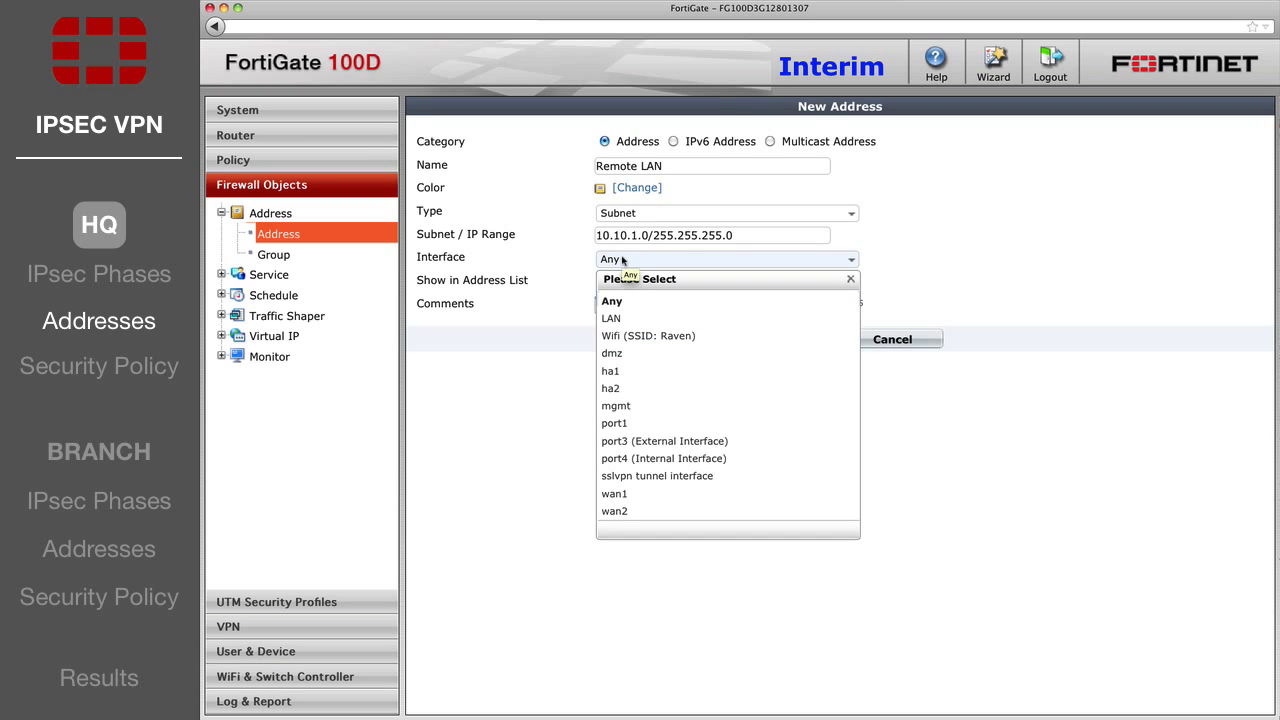
{"action": "left_click", "coordinate": [671, 493]}
{"action": "left_click", "coordinate": [777, 340]}
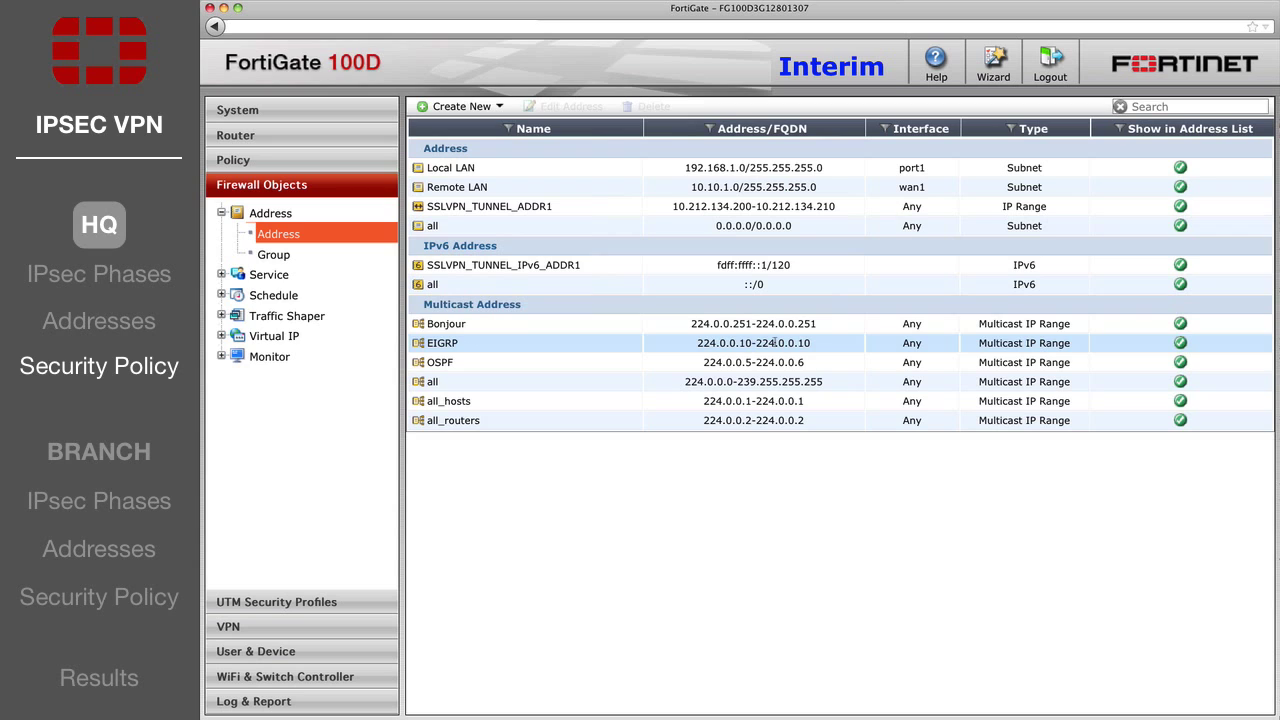
{"action": "left_click", "coordinate": [294, 161]}
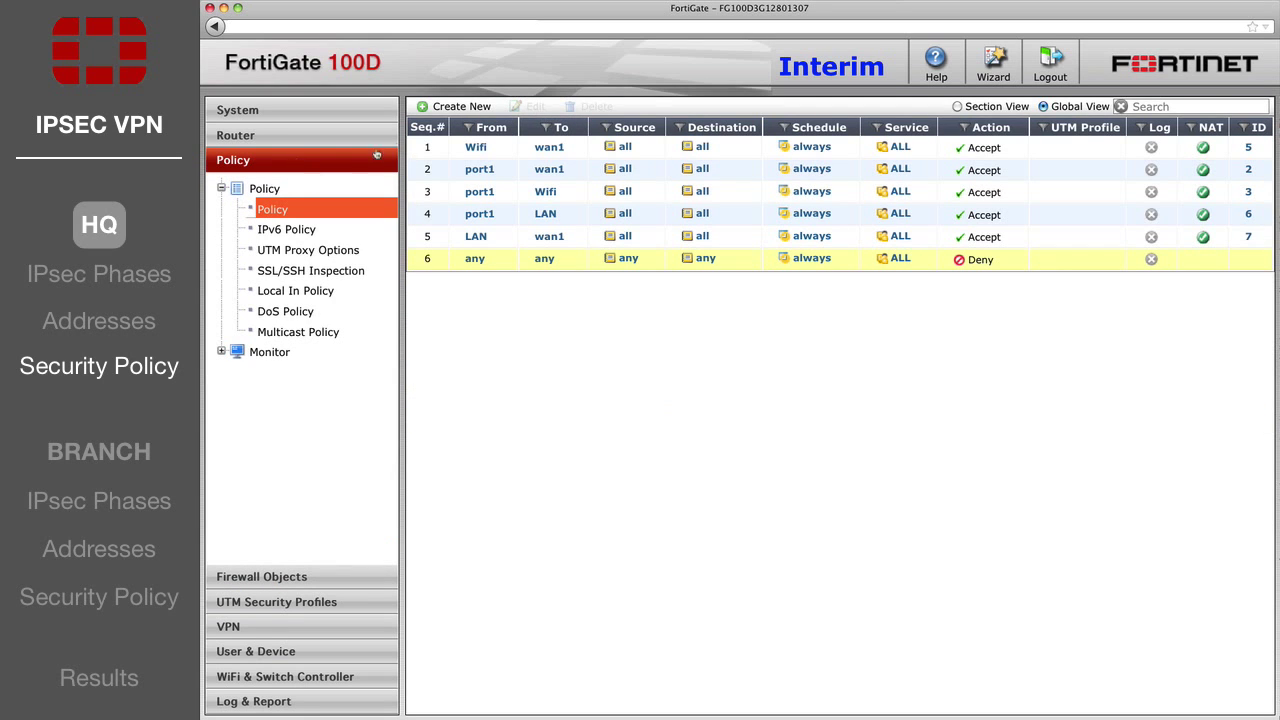
Step: Start a VPN policy from port1 Local LAN to wan1 Remote LAN
{"action": "left_click", "coordinate": [462, 108]}
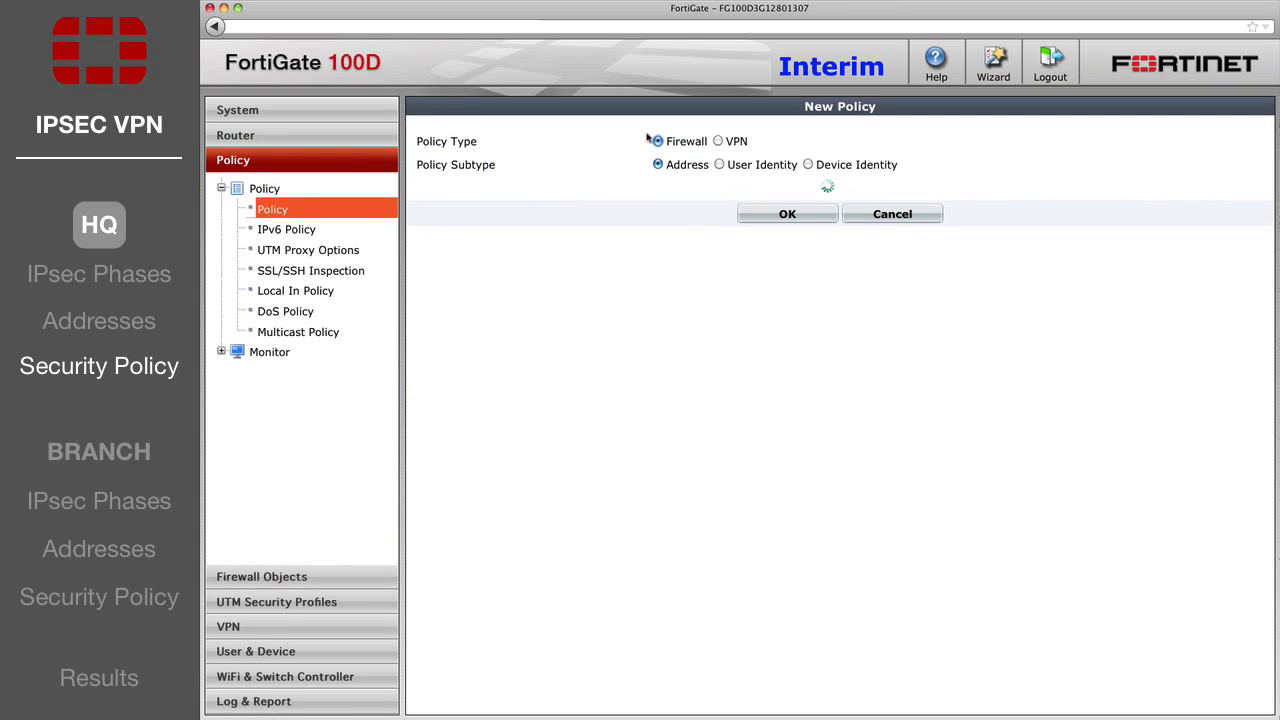
{"action": "left_click", "coordinate": [718, 142]}
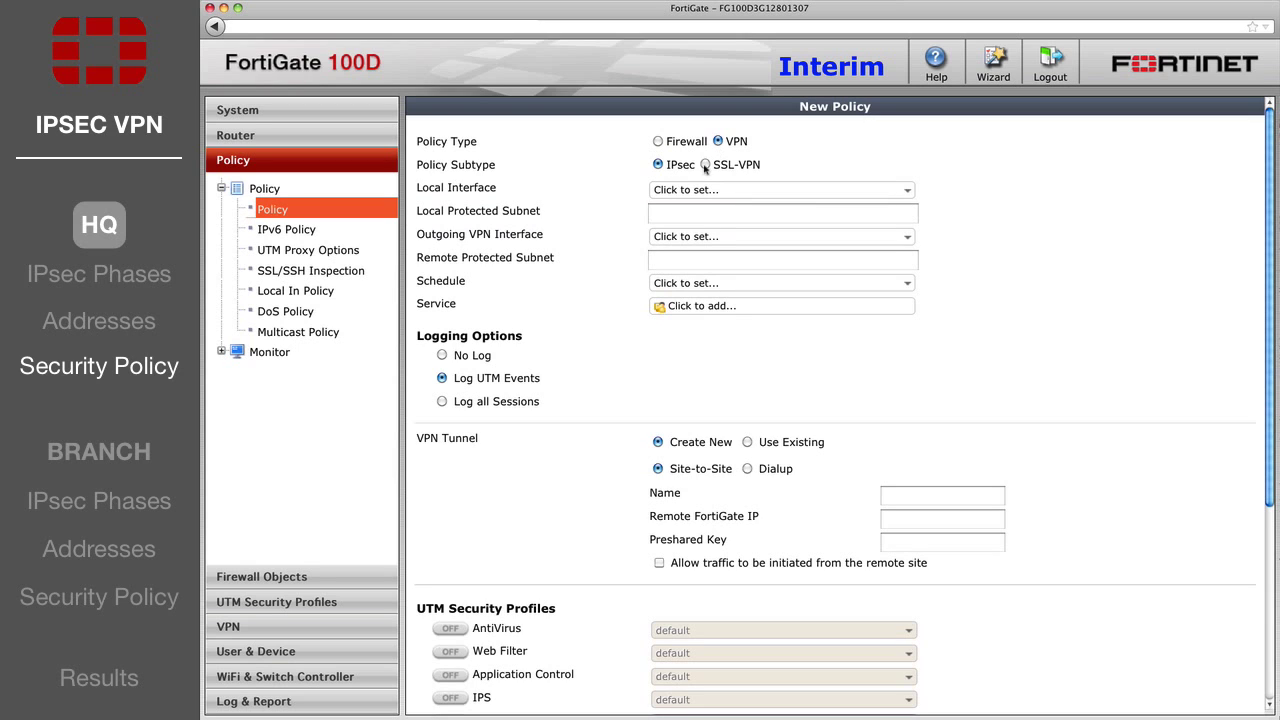
{"action": "left_click", "coordinate": [694, 190]}
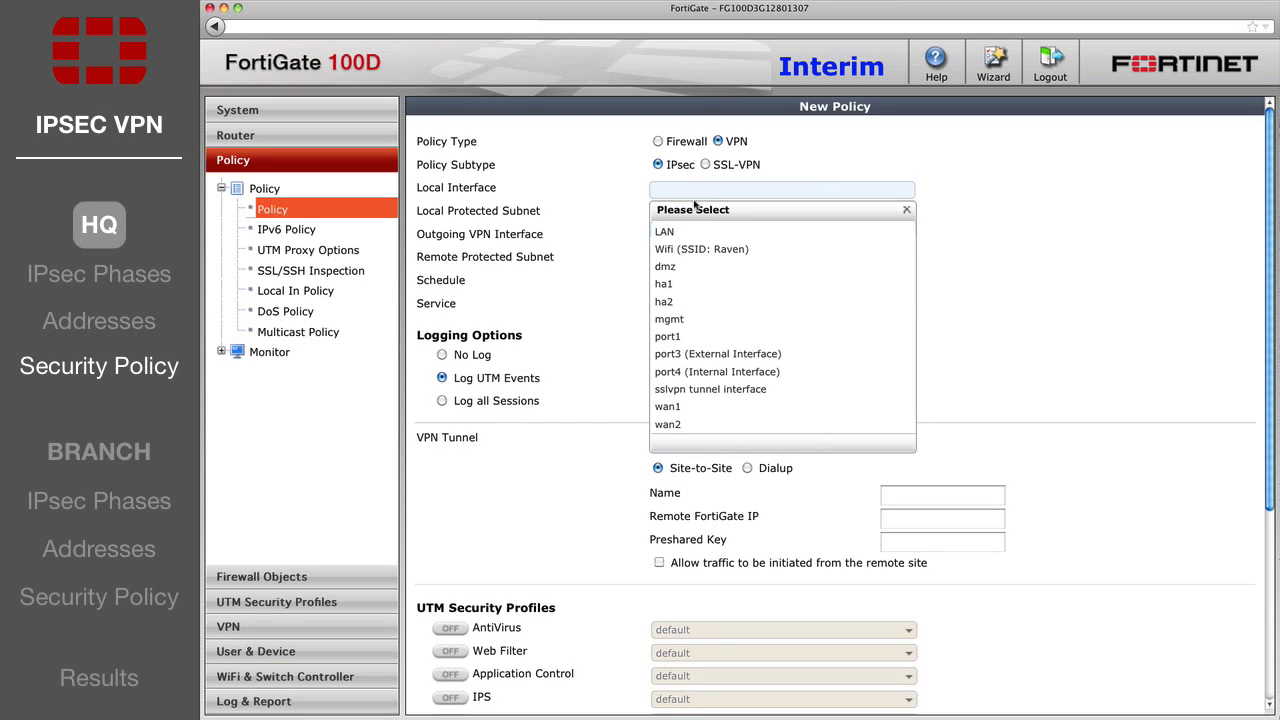
{"action": "left_click", "coordinate": [728, 337]}
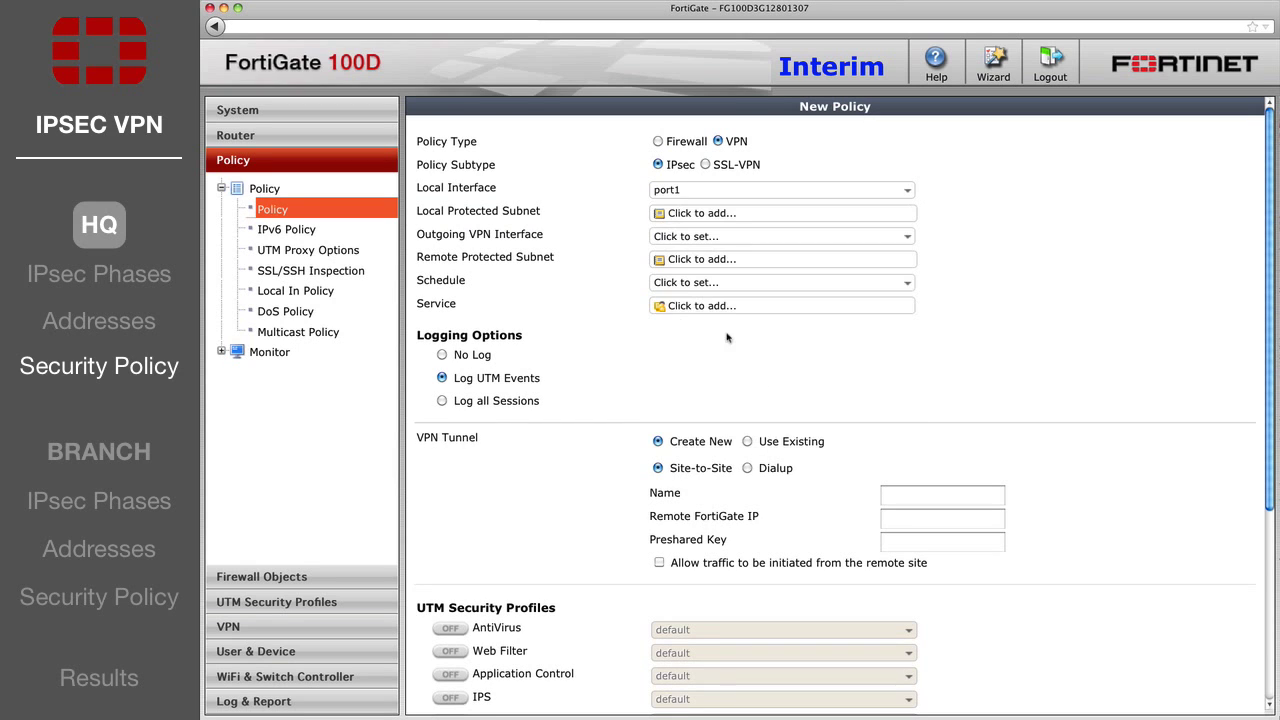
{"action": "left_click", "coordinate": [712, 238]}
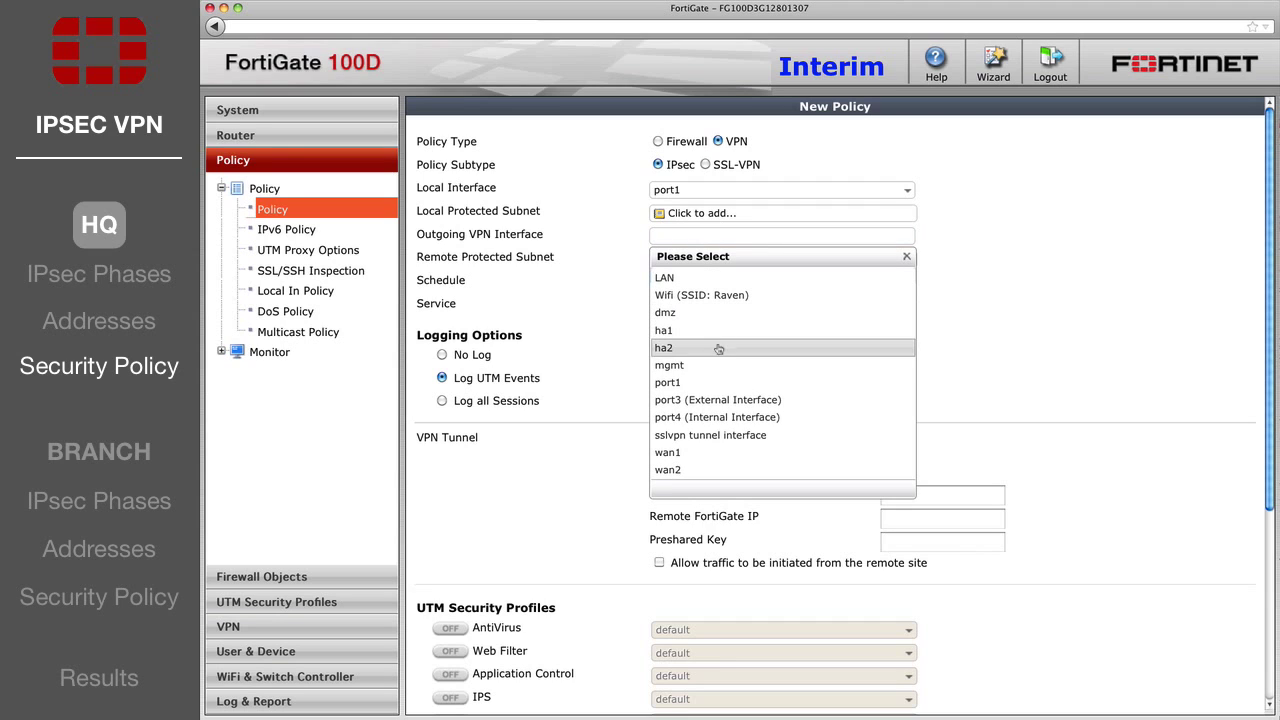
{"action": "left_click", "coordinate": [724, 452]}
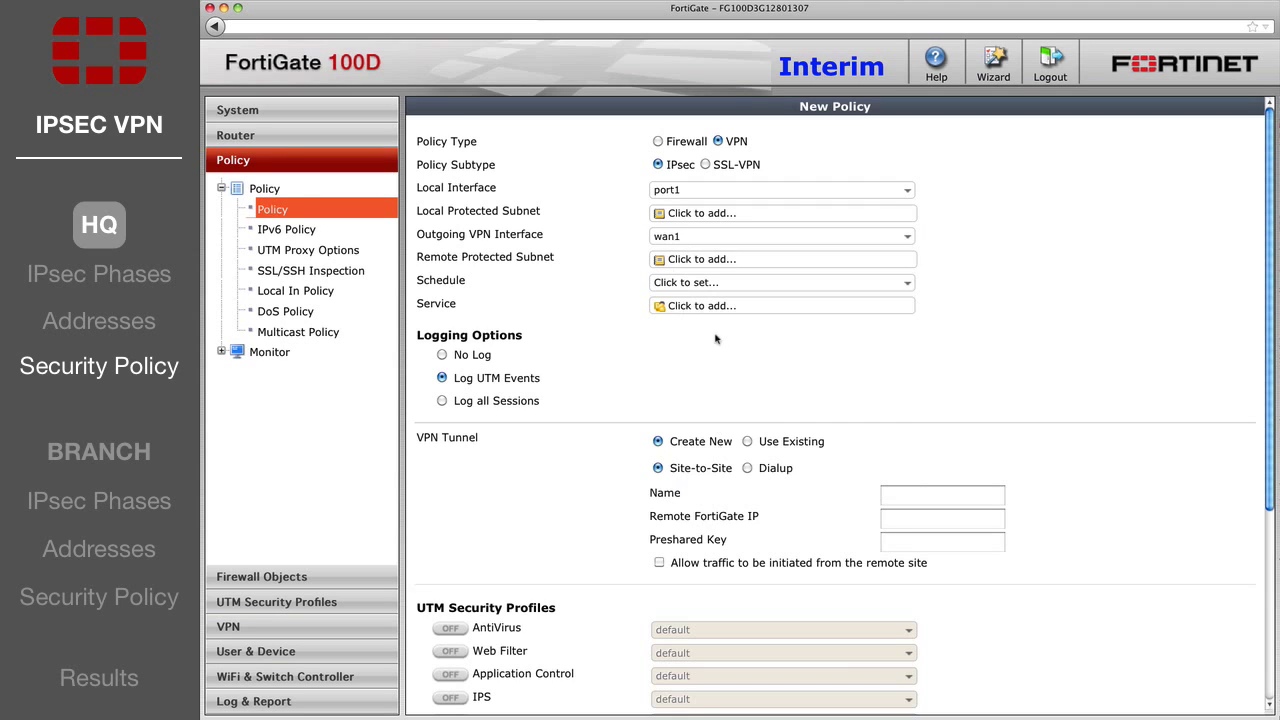
{"action": "left_click", "coordinate": [710, 214]}
{"action": "left_click", "coordinate": [708, 268]}
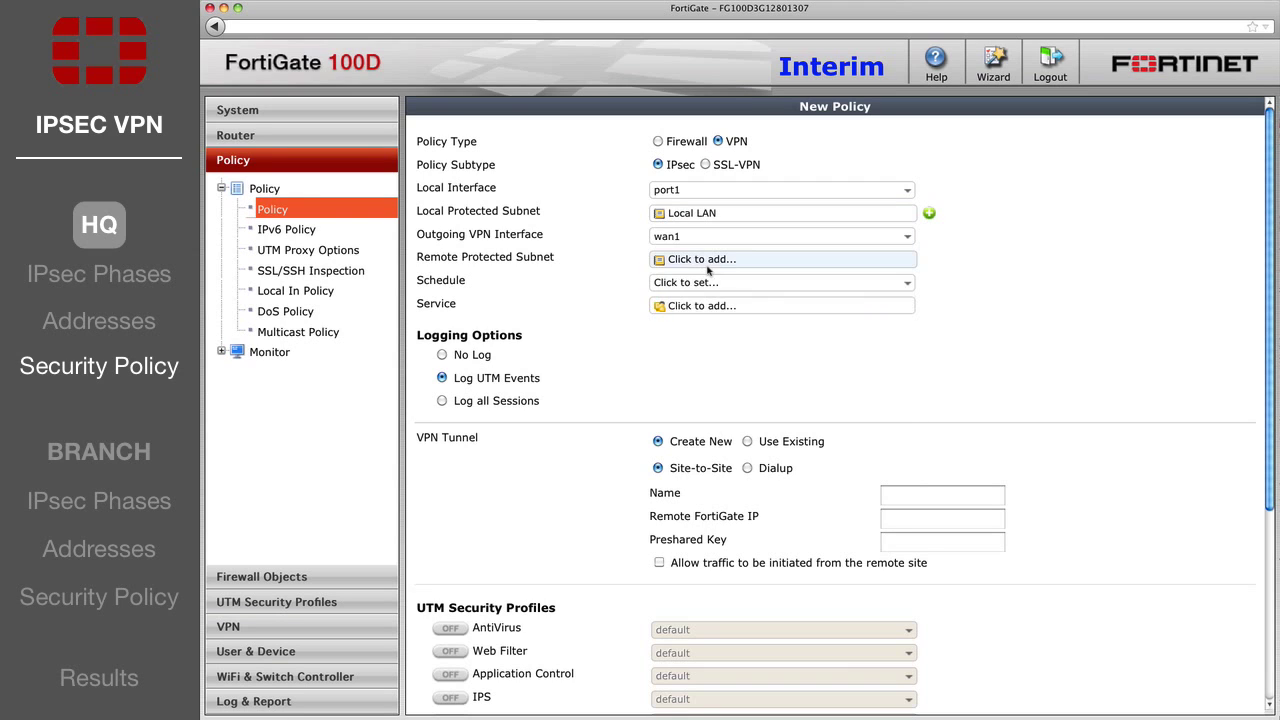
{"action": "left_click", "coordinate": [701, 259]}
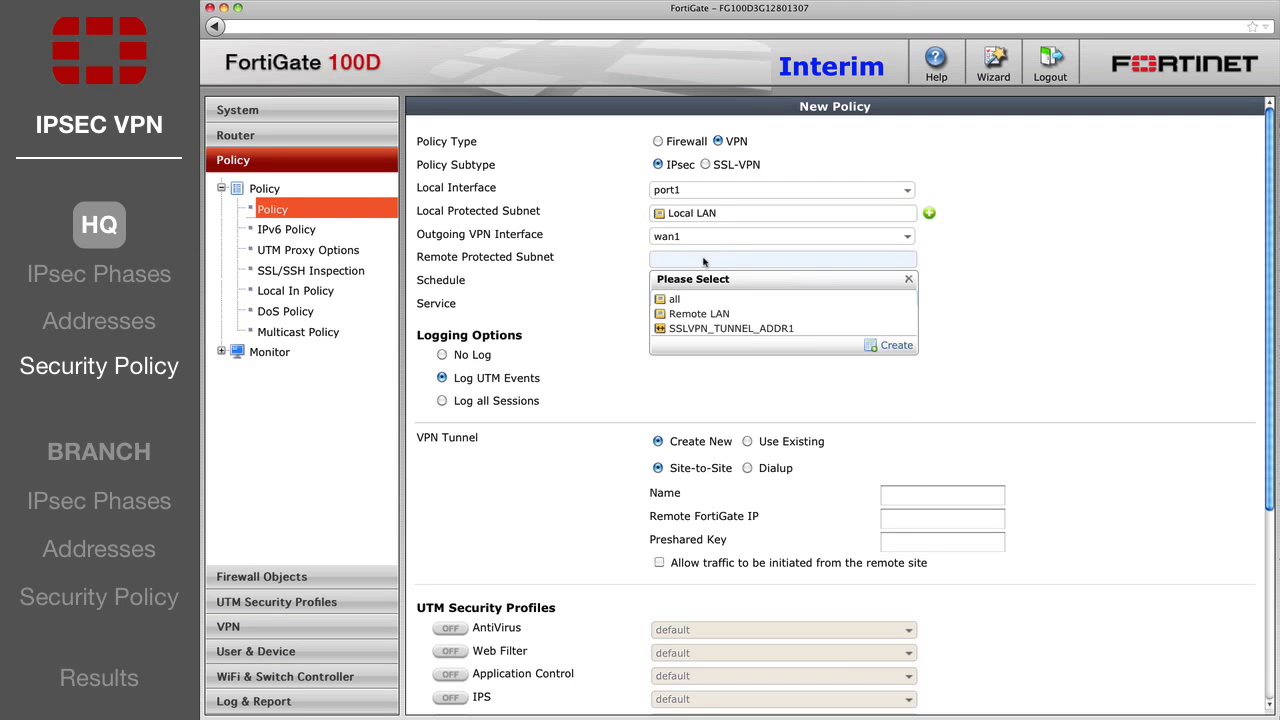
{"action": "left_click", "coordinate": [713, 316]}
Step: Set schedule always, service ALL, existing tunnel HQ_to_Branch_P1, and save the policy
{"action": "left_click", "coordinate": [700, 282]}
{"action": "left_click", "coordinate": [685, 318]}
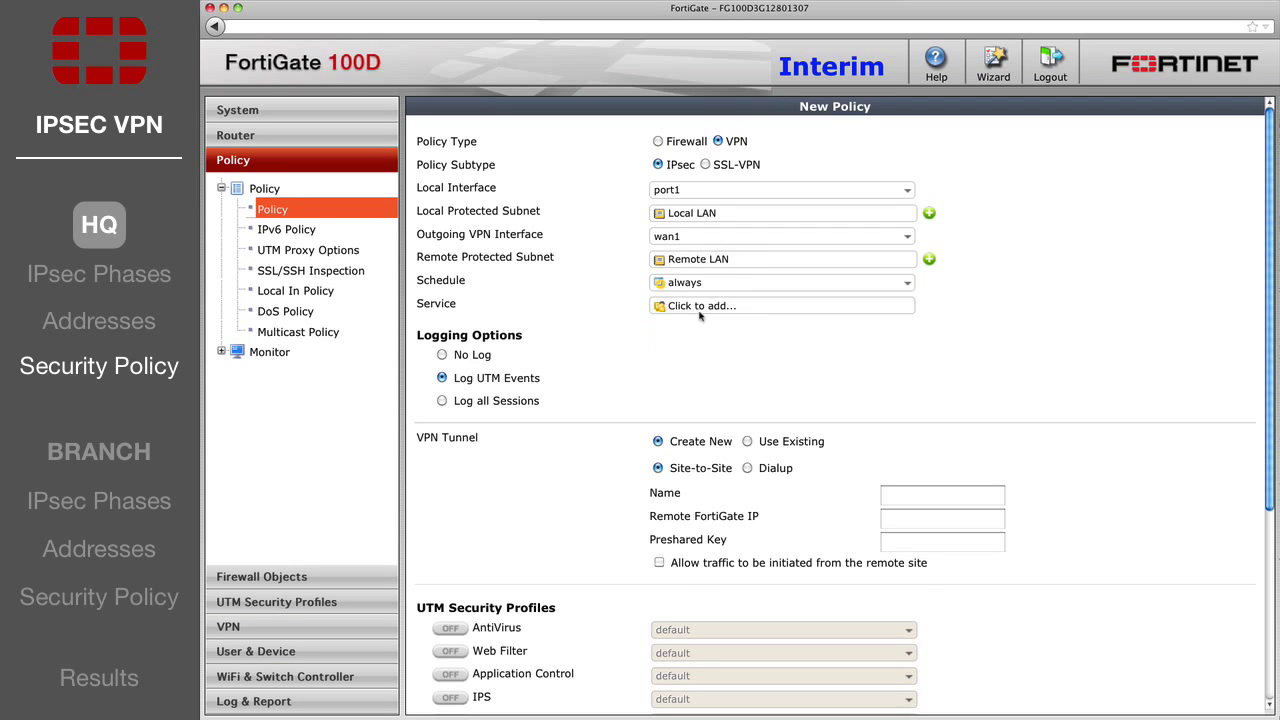
{"action": "left_click", "coordinate": [700, 305]}
{"action": "left_click", "coordinate": [698, 358]}
{"action": "scroll", "coordinate": [700, 360], "scroll_direction": "down", "scroll_amount": 3}
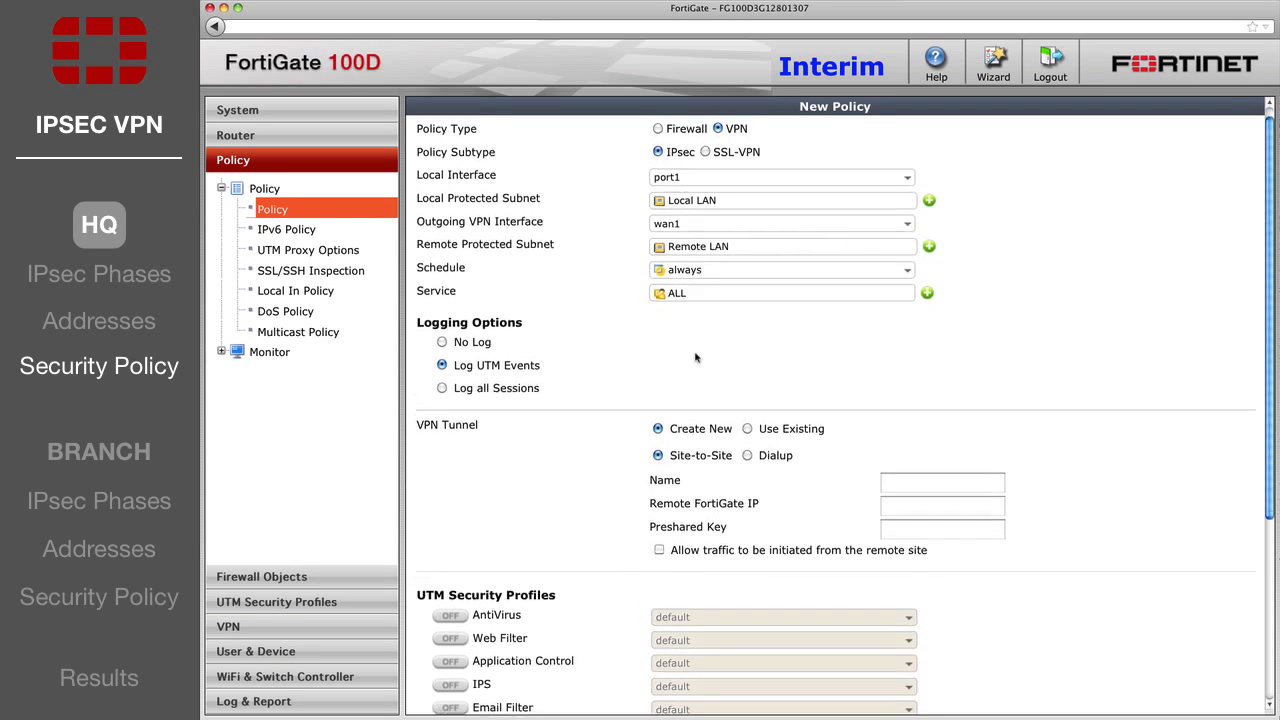
{"action": "left_click", "coordinate": [747, 378]}
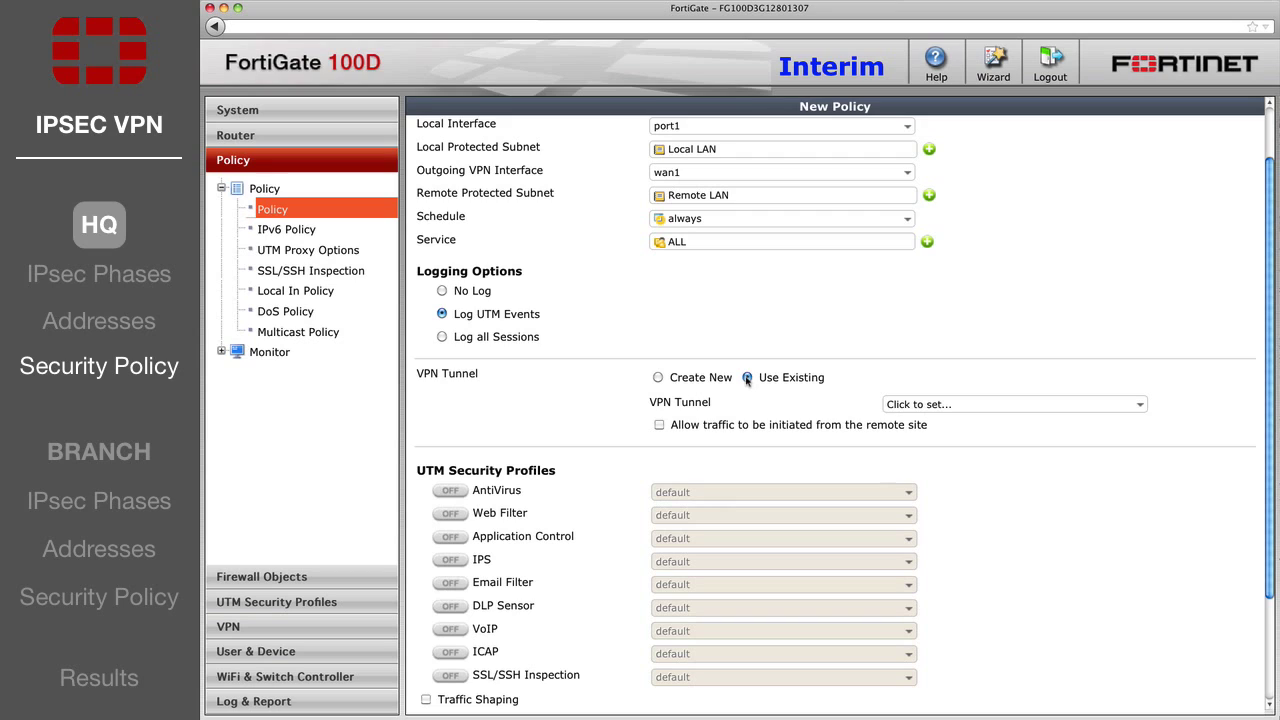
{"action": "left_click", "coordinate": [947, 404]}
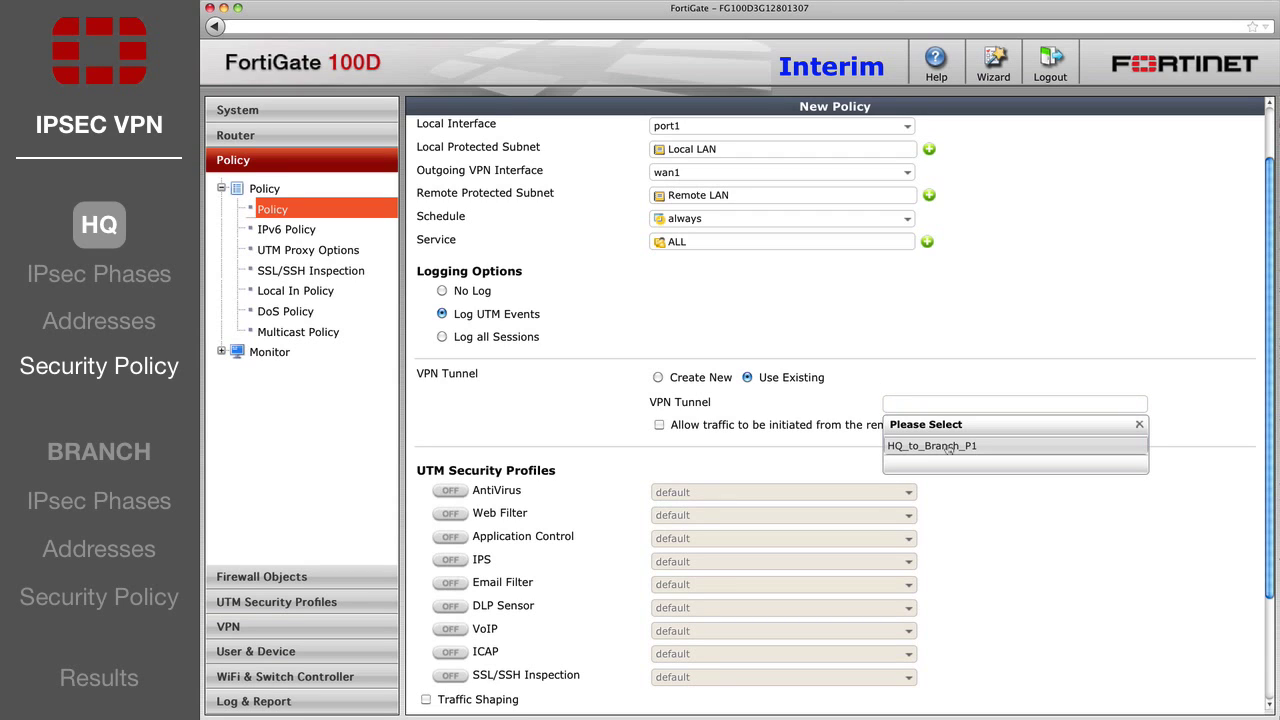
{"action": "left_click", "coordinate": [948, 447]}
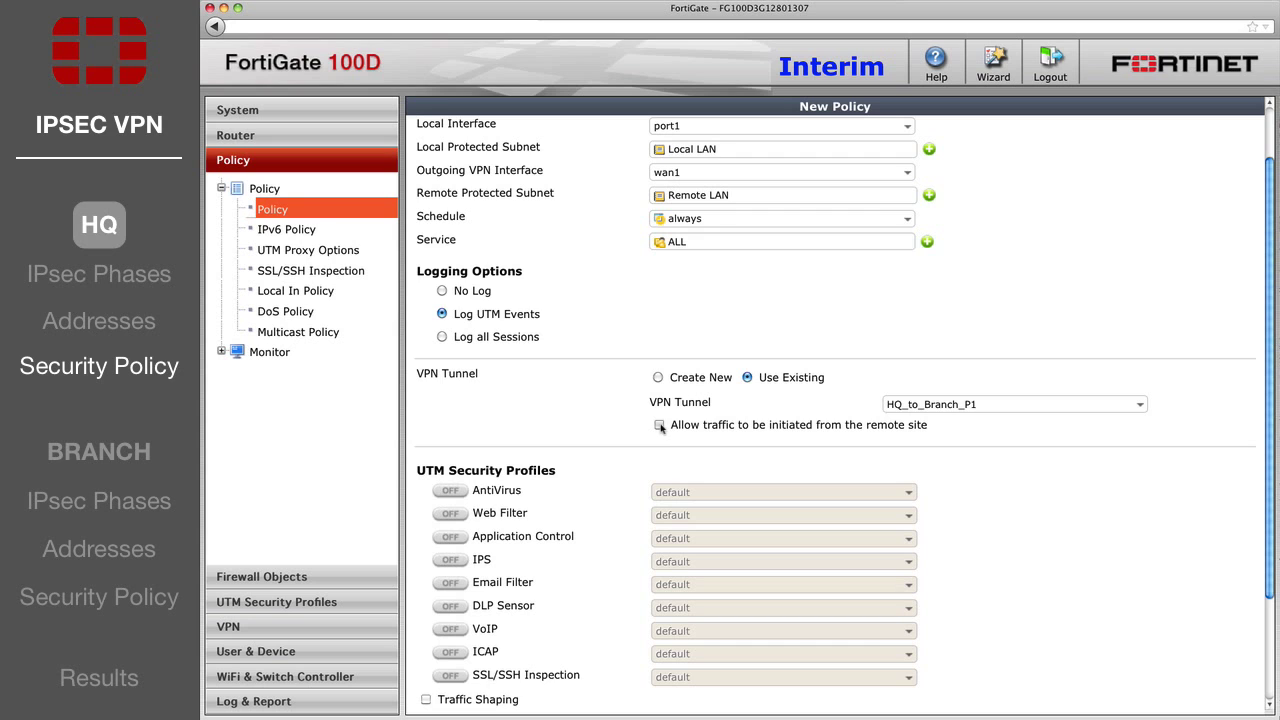
{"action": "scroll", "coordinate": [680, 470], "scroll_direction": "down", "scroll_amount": 2}
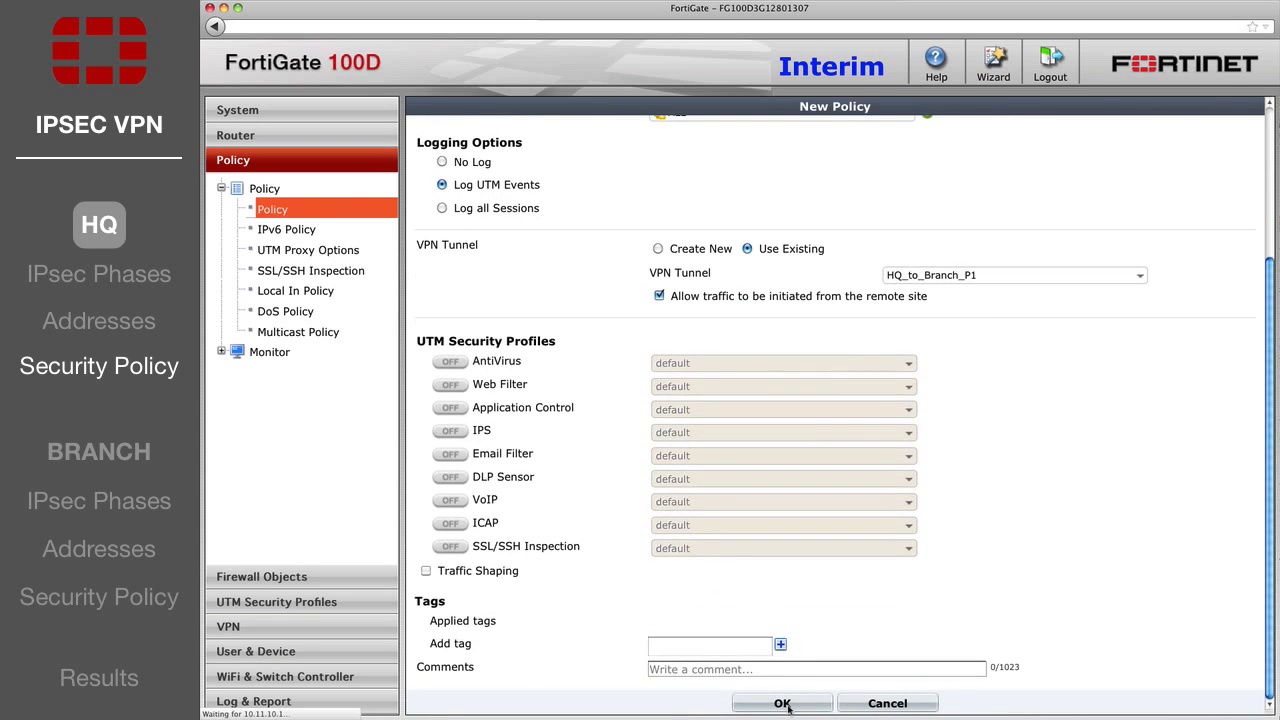
{"action": "left_click", "coordinate": [785, 700]}
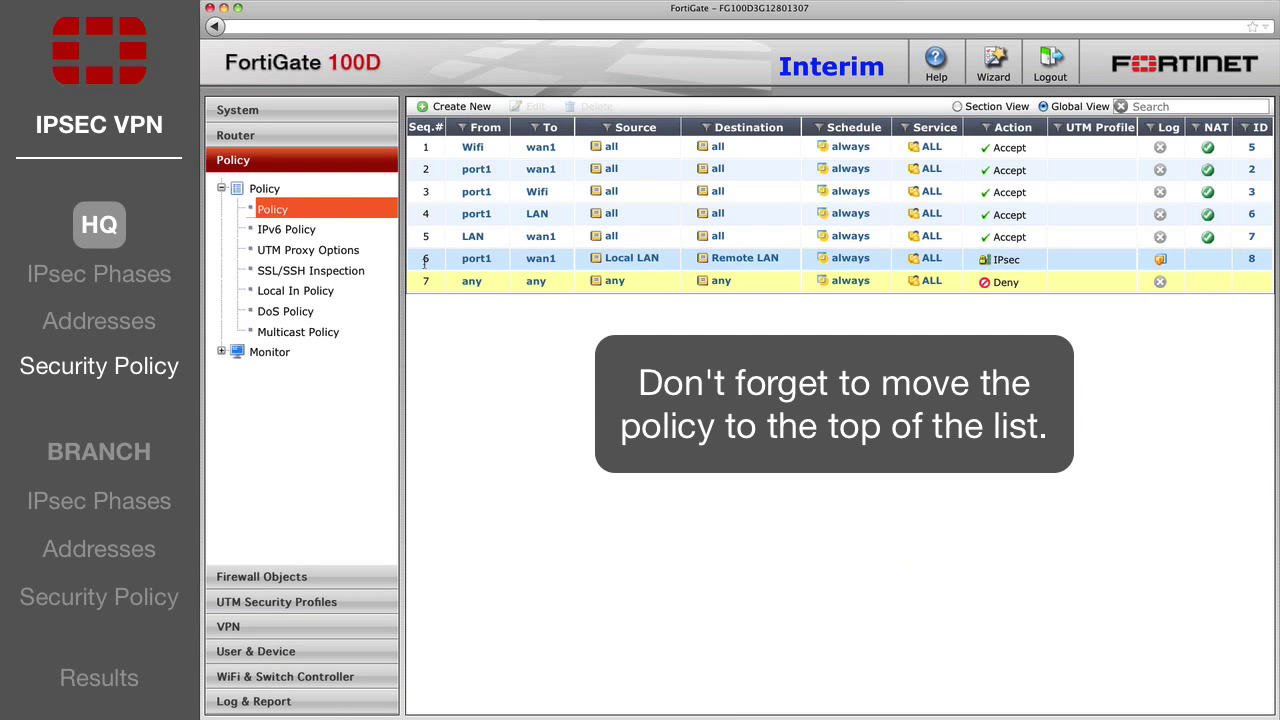
Step: Drag policy 8 (Local LAN to Remote LAN) to the top of the list
{"action": "left_click_drag", "start_coordinate": [425, 262], "coordinate": [425, 148]}
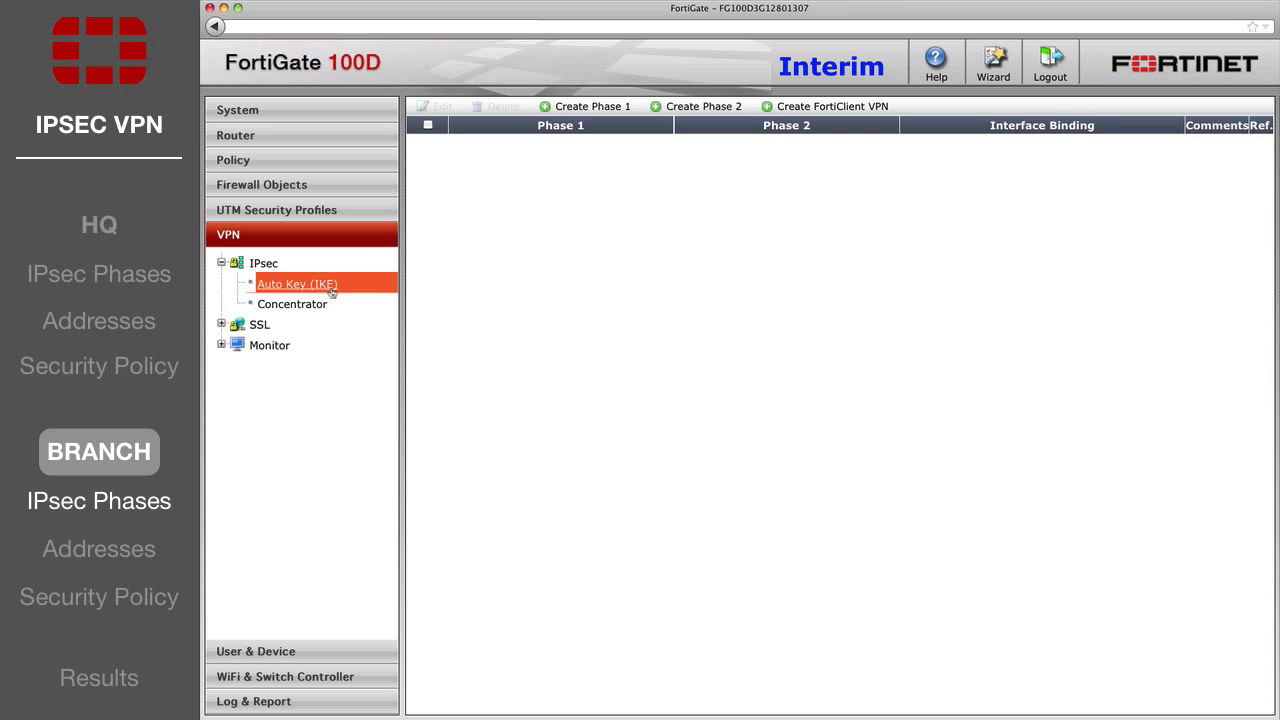
Step: Start a new Phase 1 named Branch_to_HQ_P1 with remote gateway 172.20.120.123
{"action": "left_click", "coordinate": [563, 107]}
{"action": "type", "text": "Branch_to_HQ_P1"}
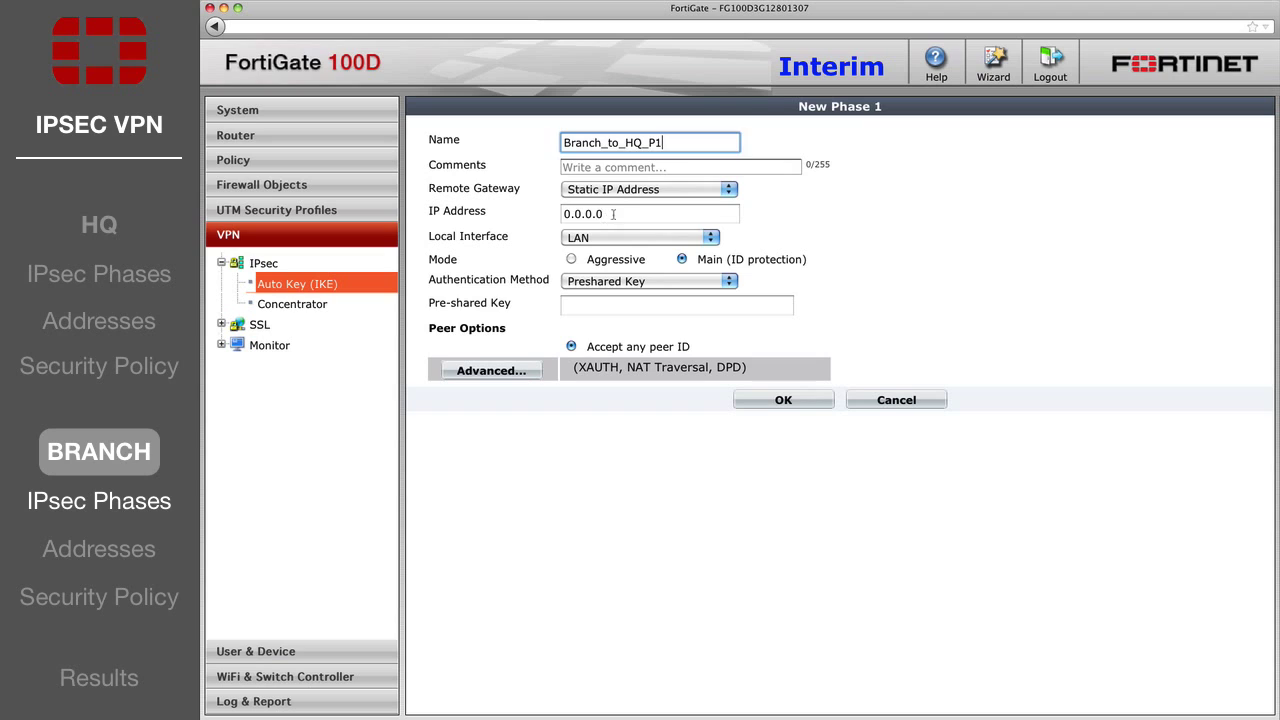
{"action": "left_click", "coordinate": [645, 213]}
{"action": "double_click", "coordinate": [645, 213]}
{"action": "type", "text": "172."}
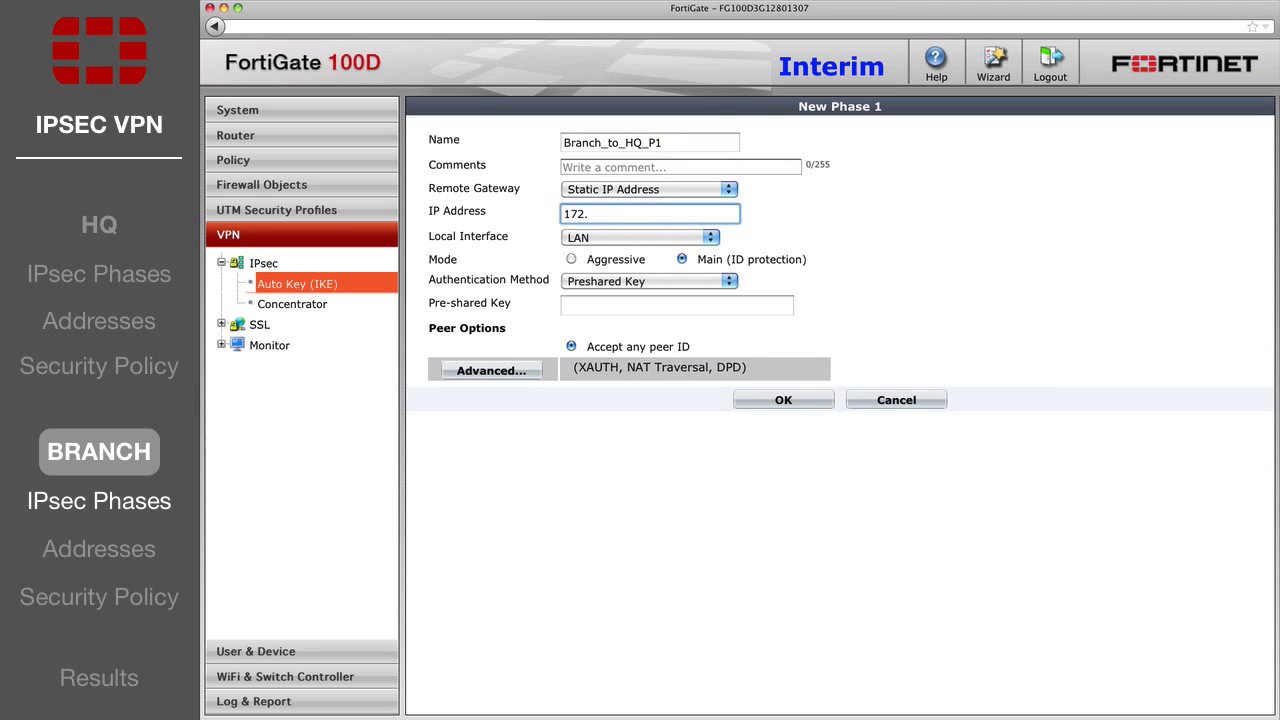
{"action": "type", "text": "20.120.123"}
Step: Bind the Phase 1 to port3, enter the pre-shared key, and save it
{"action": "left_click", "coordinate": [647, 237]}
{"action": "left_click", "coordinate": [631, 352]}
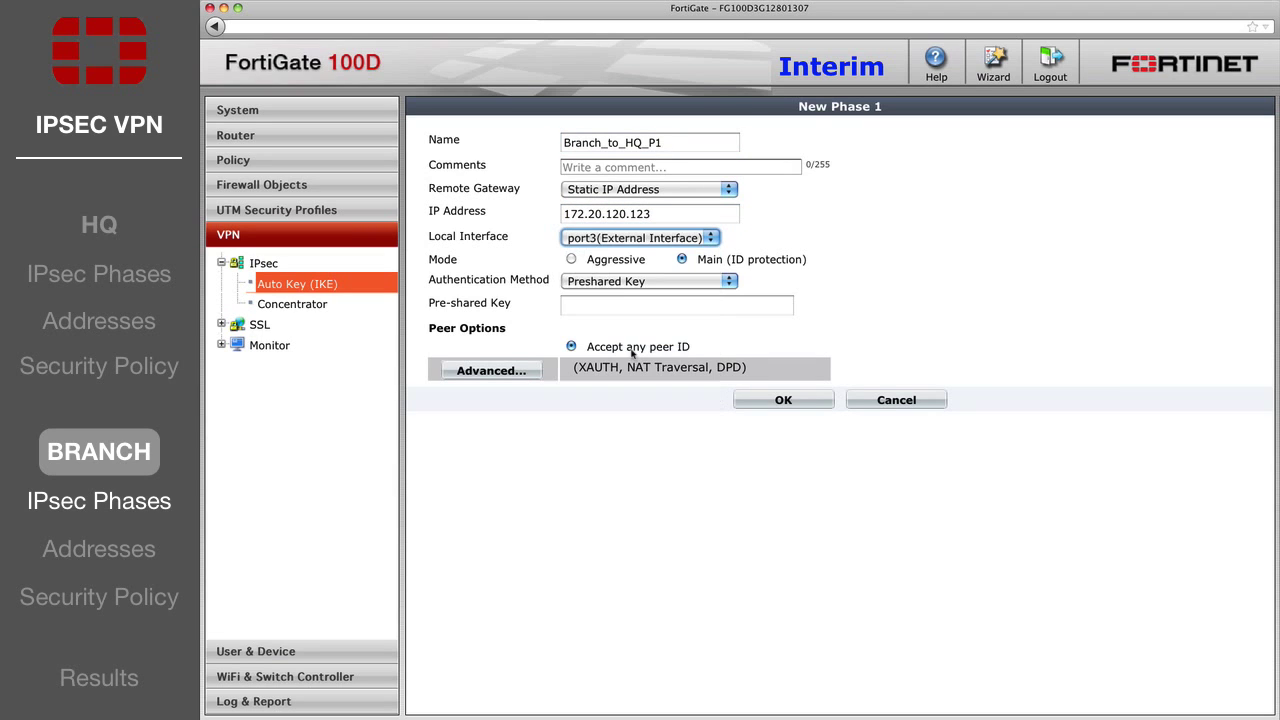
{"action": "left_click", "coordinate": [614, 305]}
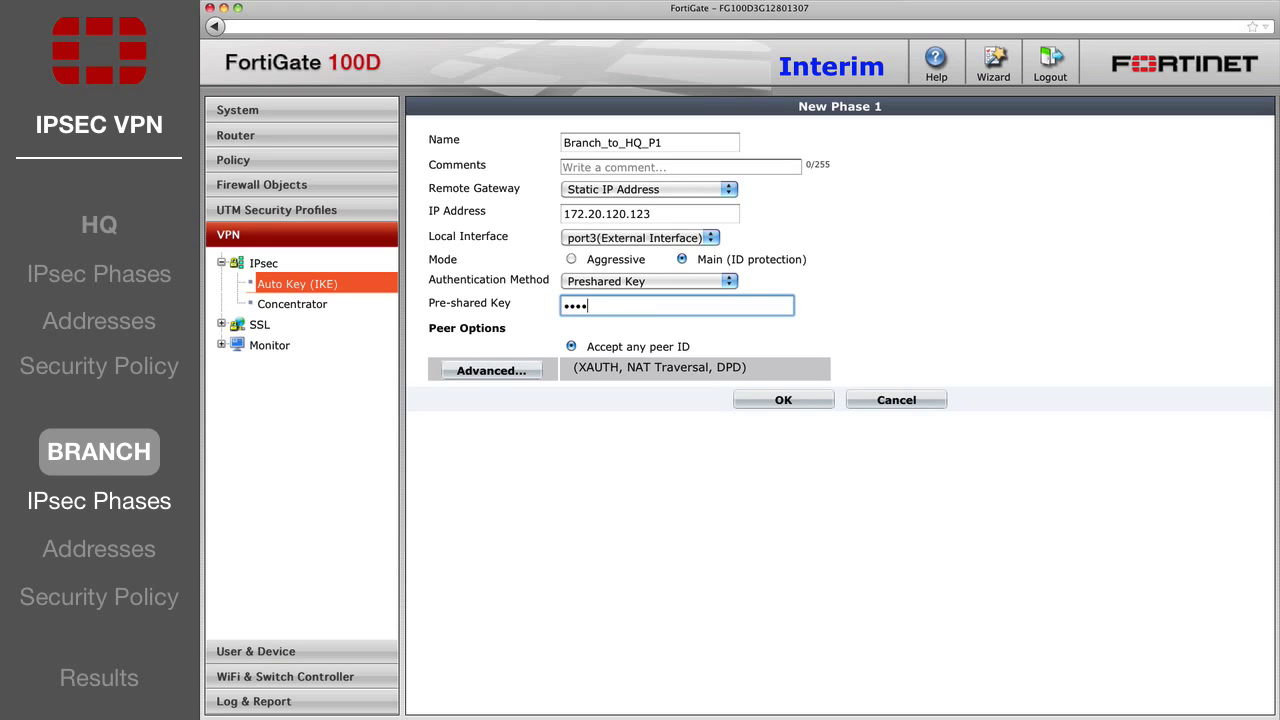
{"action": "left_click", "coordinate": [781, 400]}
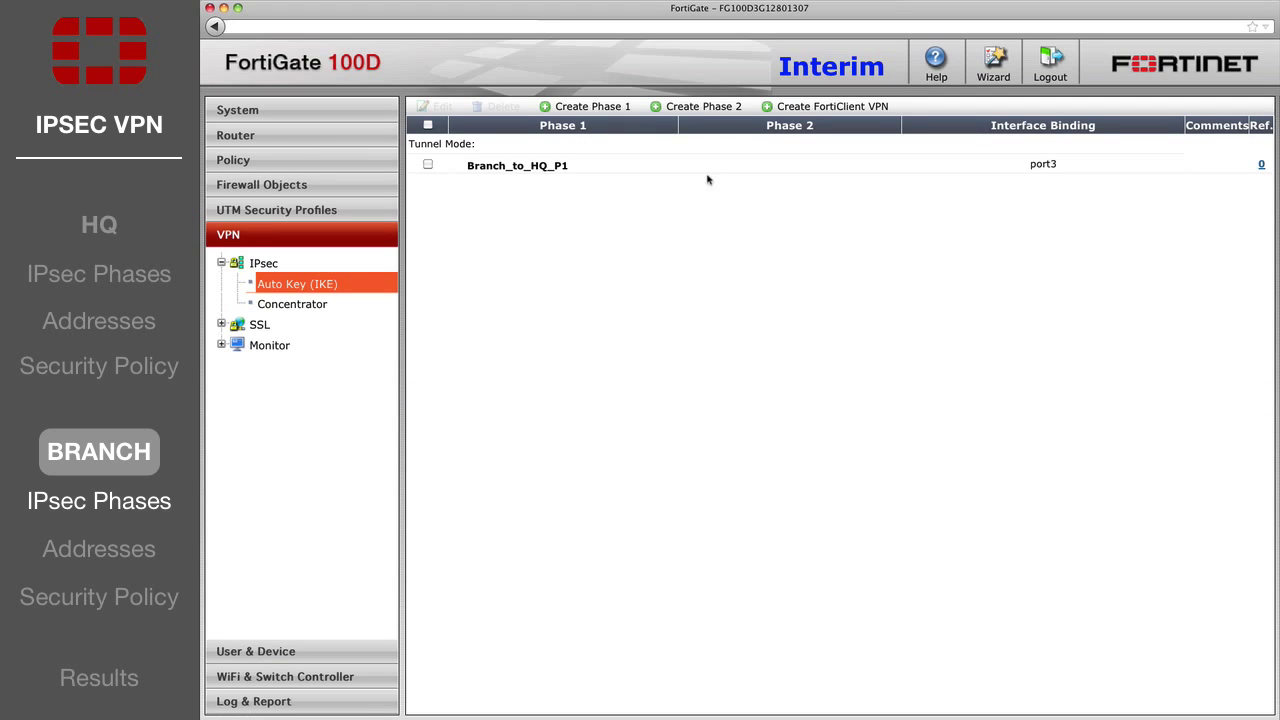
Step: Create Phase 2 Branch_to_HQ_P2 attached to Phase 1 Branch_to_HQ_P1
{"action": "left_click", "coordinate": [694, 107]}
{"action": "type", "text": "Branch_"}
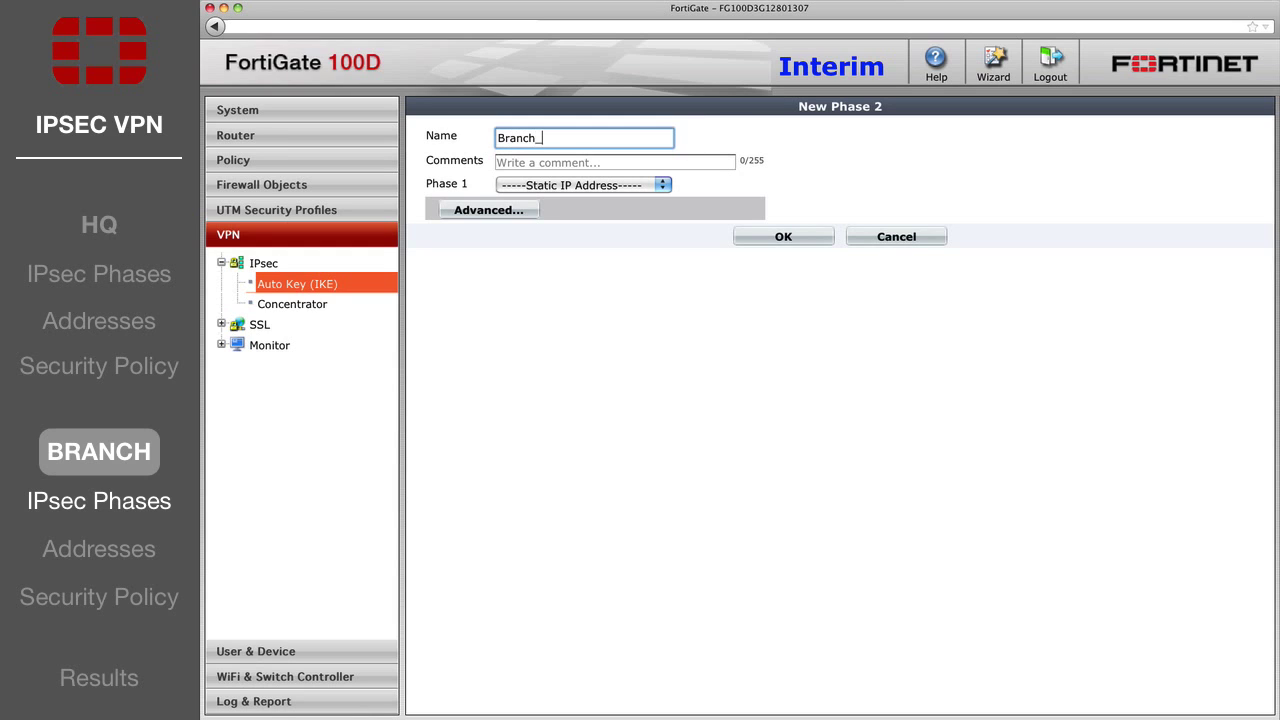
{"action": "type", "text": "to_HQ_P2"}
{"action": "left_click", "coordinate": [604, 186]}
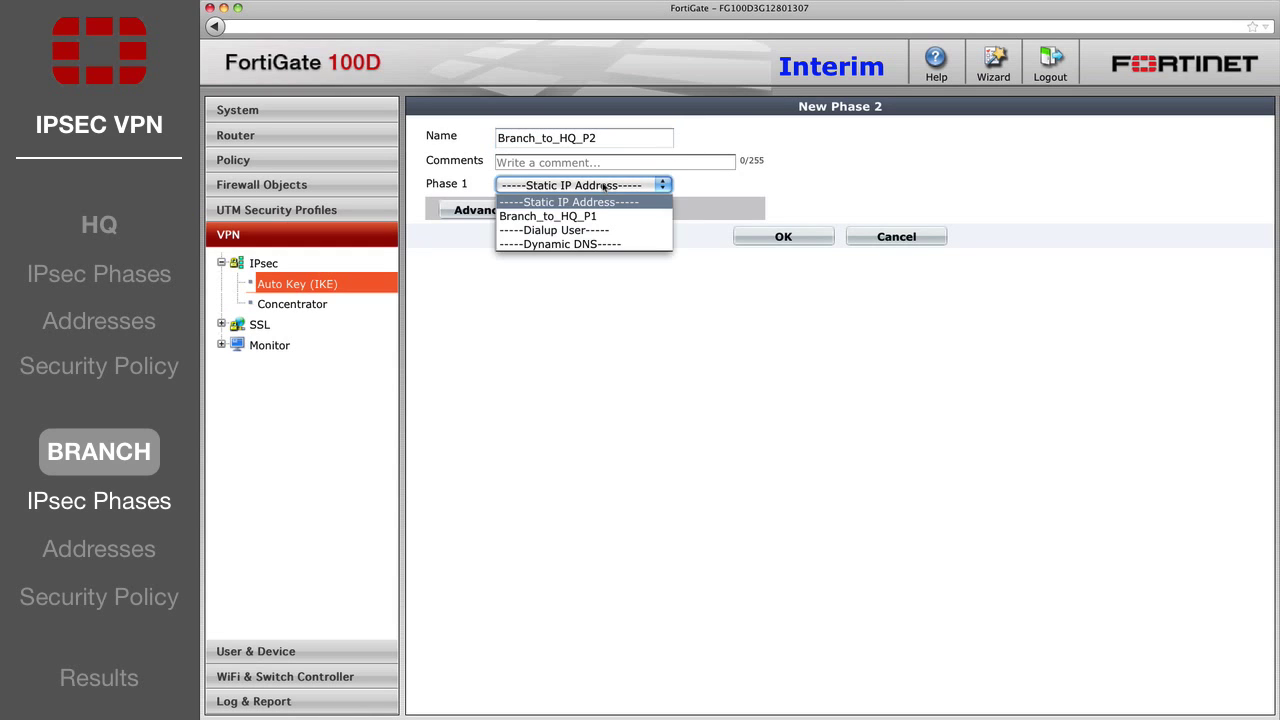
{"action": "left_click", "coordinate": [585, 214]}
Step: Set Phase 2 source 10.10.1.0/24 and destination 192.168.1.0/24, then save
{"action": "left_click", "coordinate": [511, 211]}
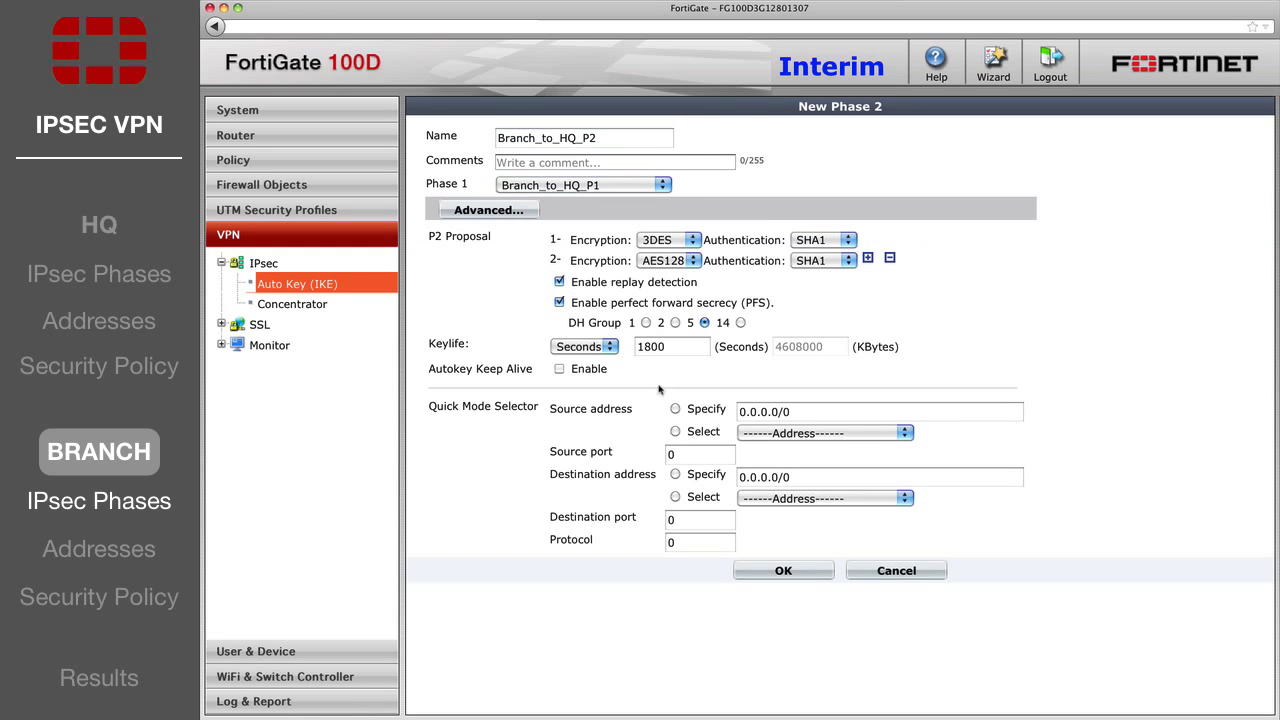
{"action": "left_click", "coordinate": [676, 409]}
{"action": "left_click", "coordinate": [769, 411]}
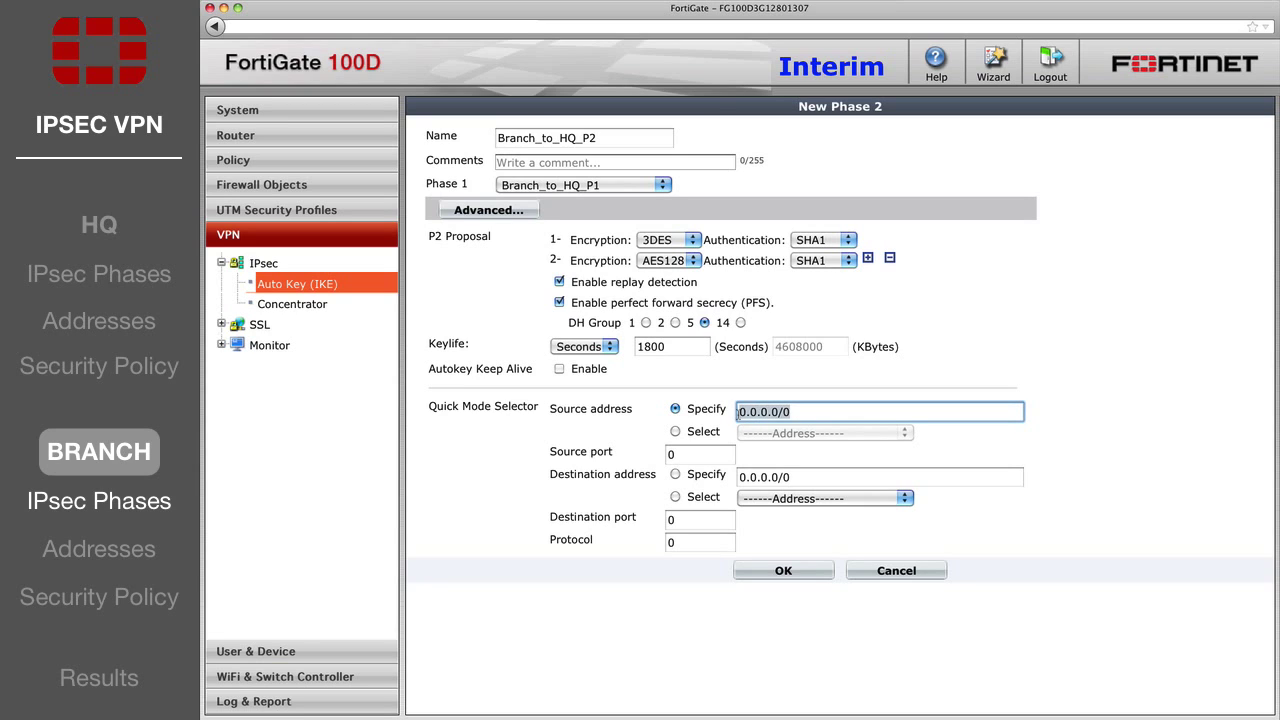
{"action": "type", "text": "10.10.1.0/24"}
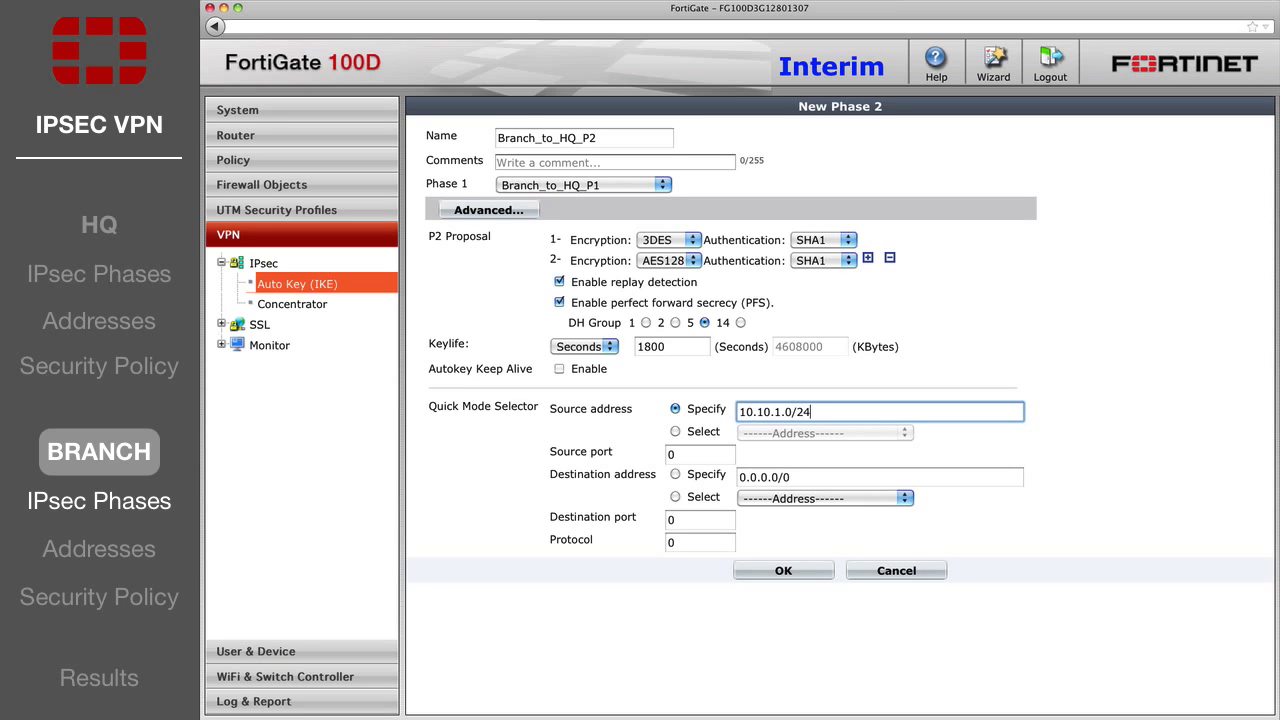
{"action": "left_click_drag", "start_coordinate": [800, 474], "coordinate": [733, 478]}
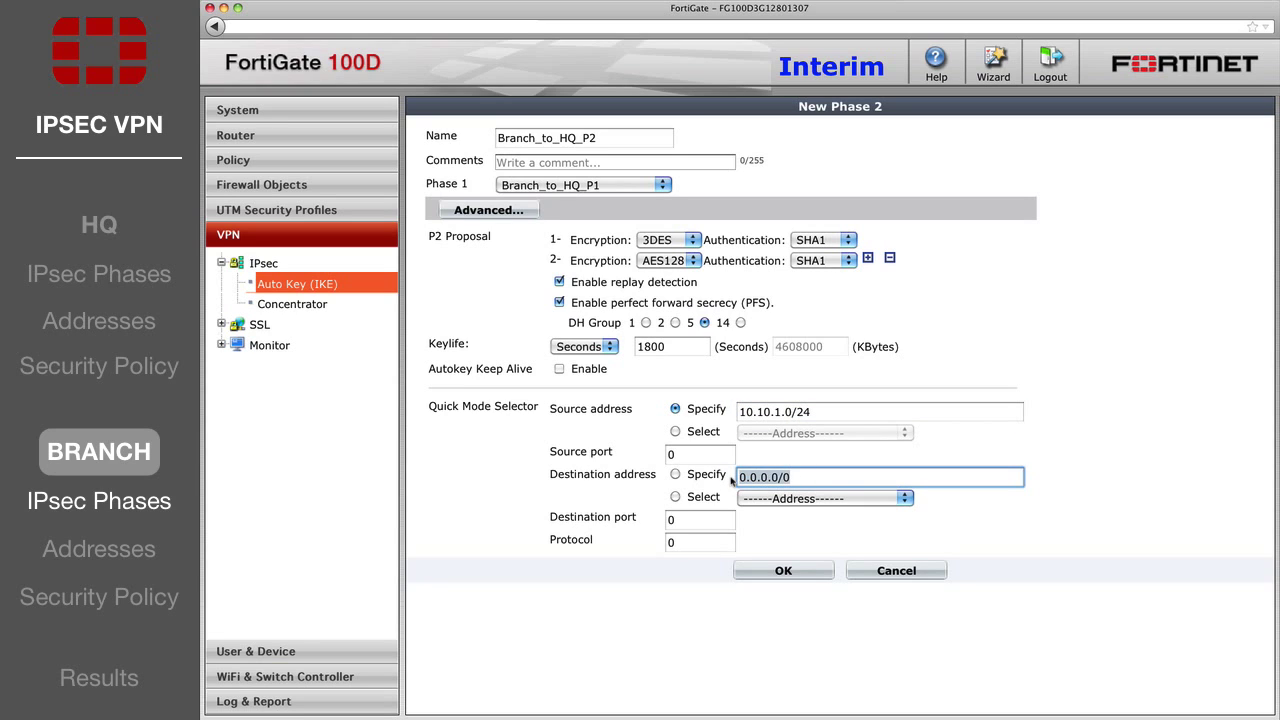
{"action": "type", "text": "192.168.1.0/24"}
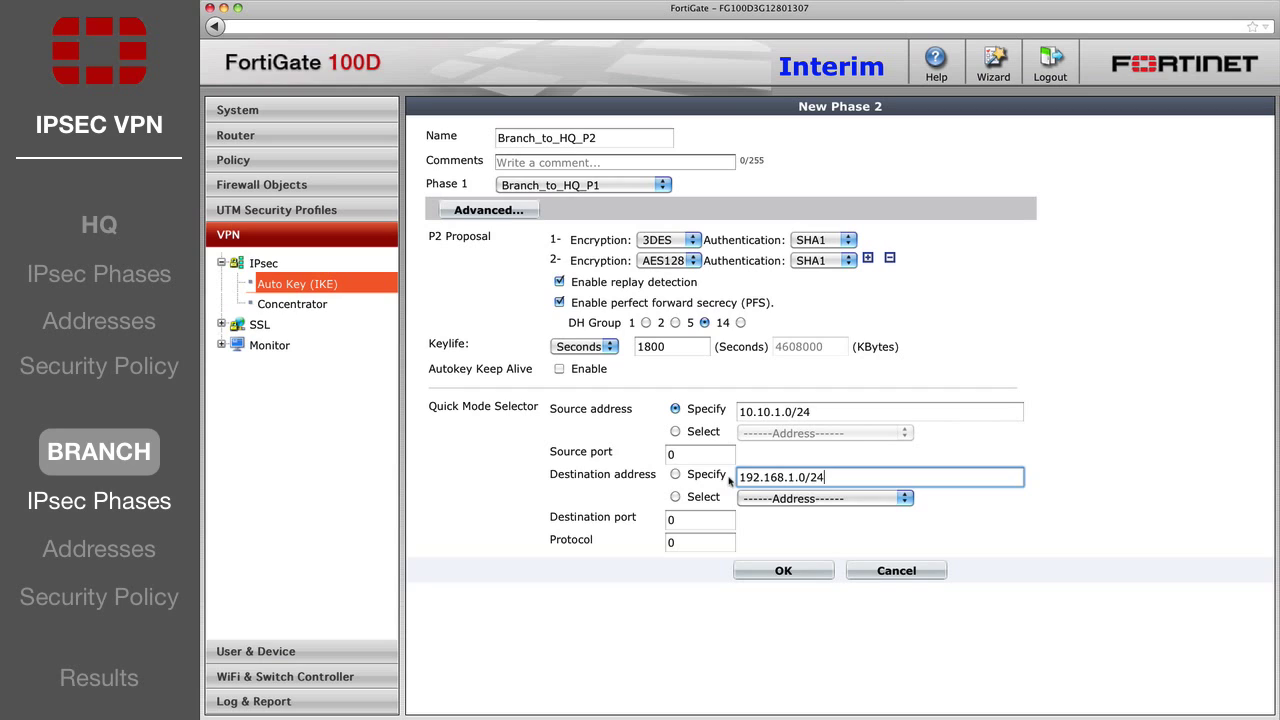
{"action": "left_click", "coordinate": [676, 475]}
{"action": "left_click", "coordinate": [783, 571]}
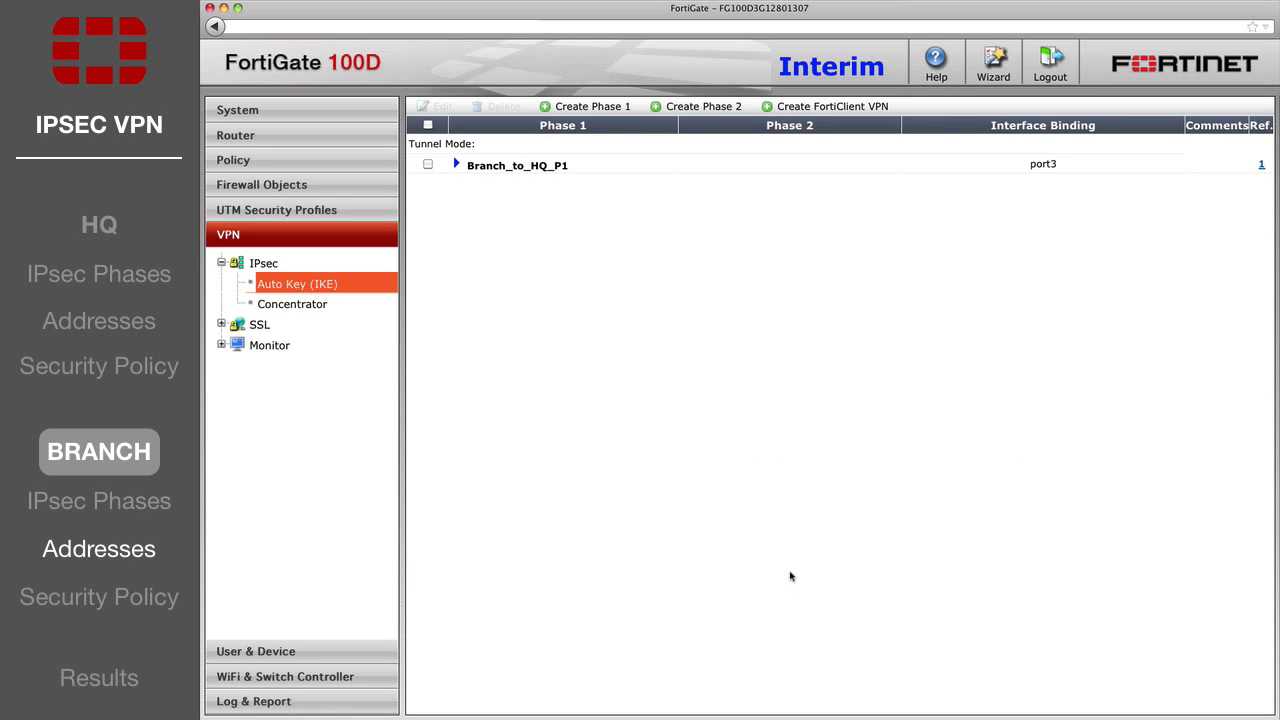
Step: Add address Local LAN, 10.10.1.0/255.255.255.0 on port4
{"action": "left_click", "coordinate": [300, 185]}
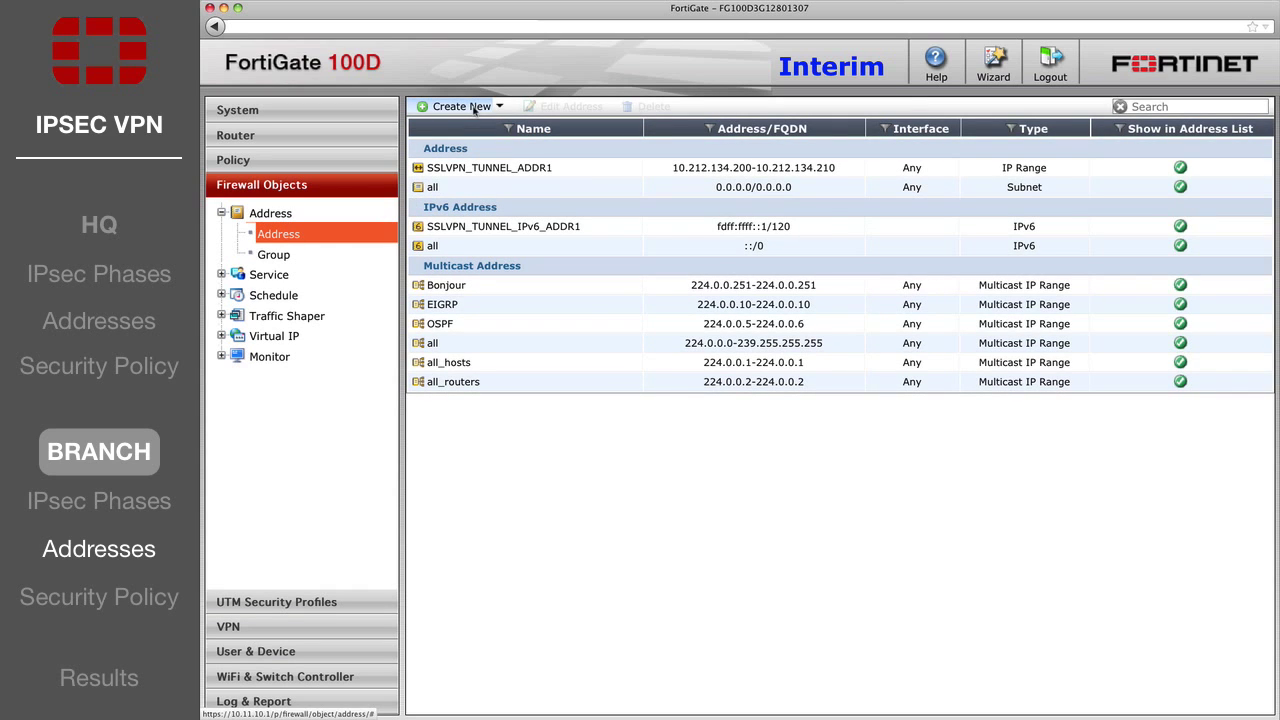
{"action": "left_click", "coordinate": [475, 107]}
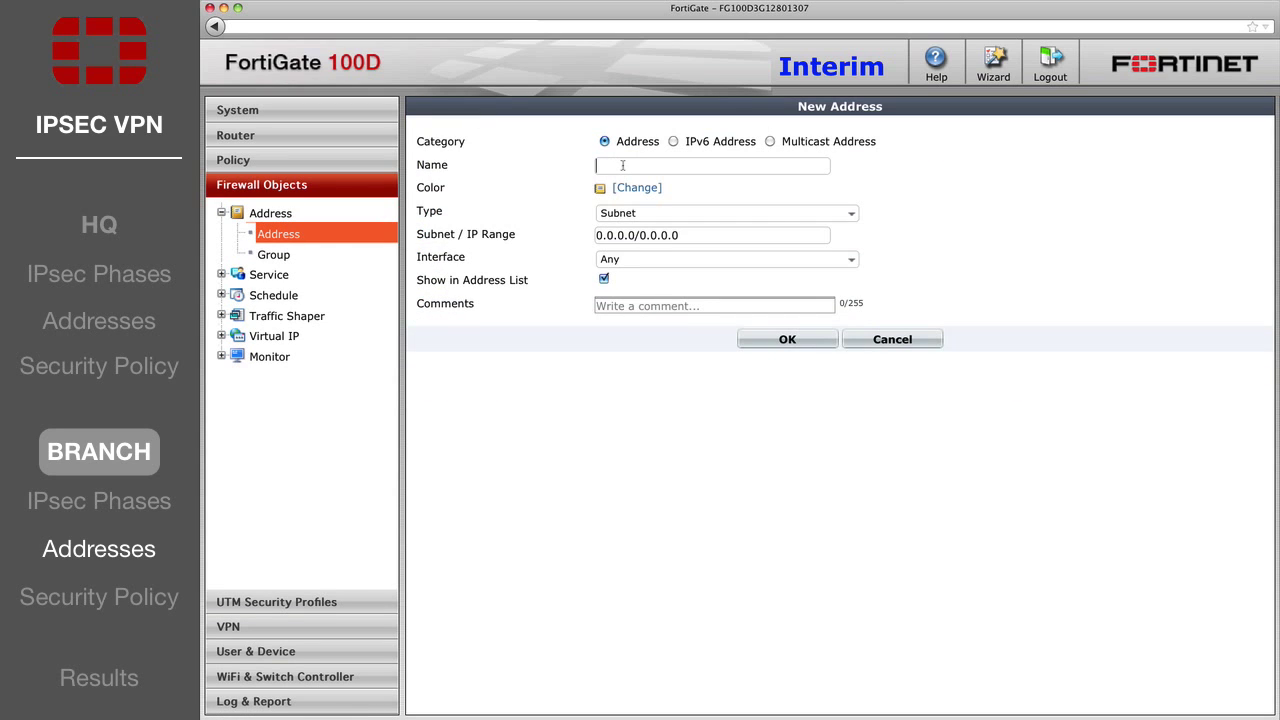
{"action": "type", "text": "Local LAN"}
{"action": "key", "text": "Tab"}
{"action": "key", "text": "Tab"}
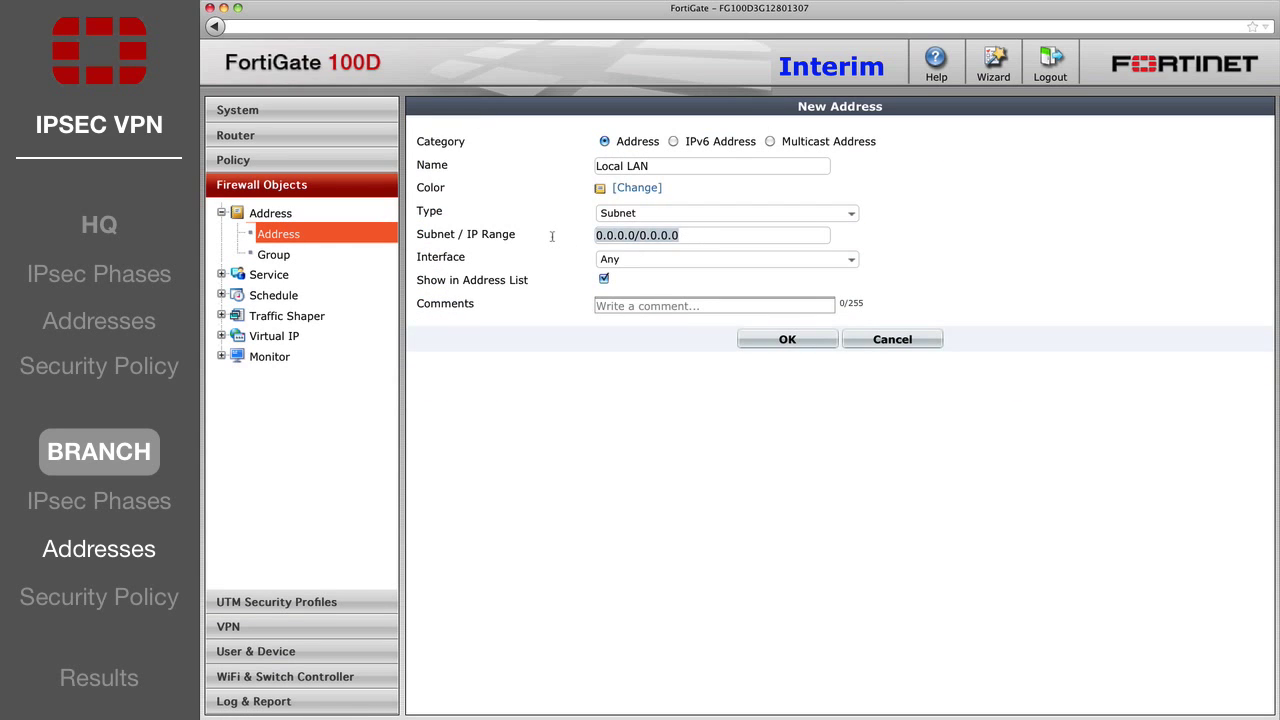
{"action": "type", "text": "10.10.1.0/255.255.255."}
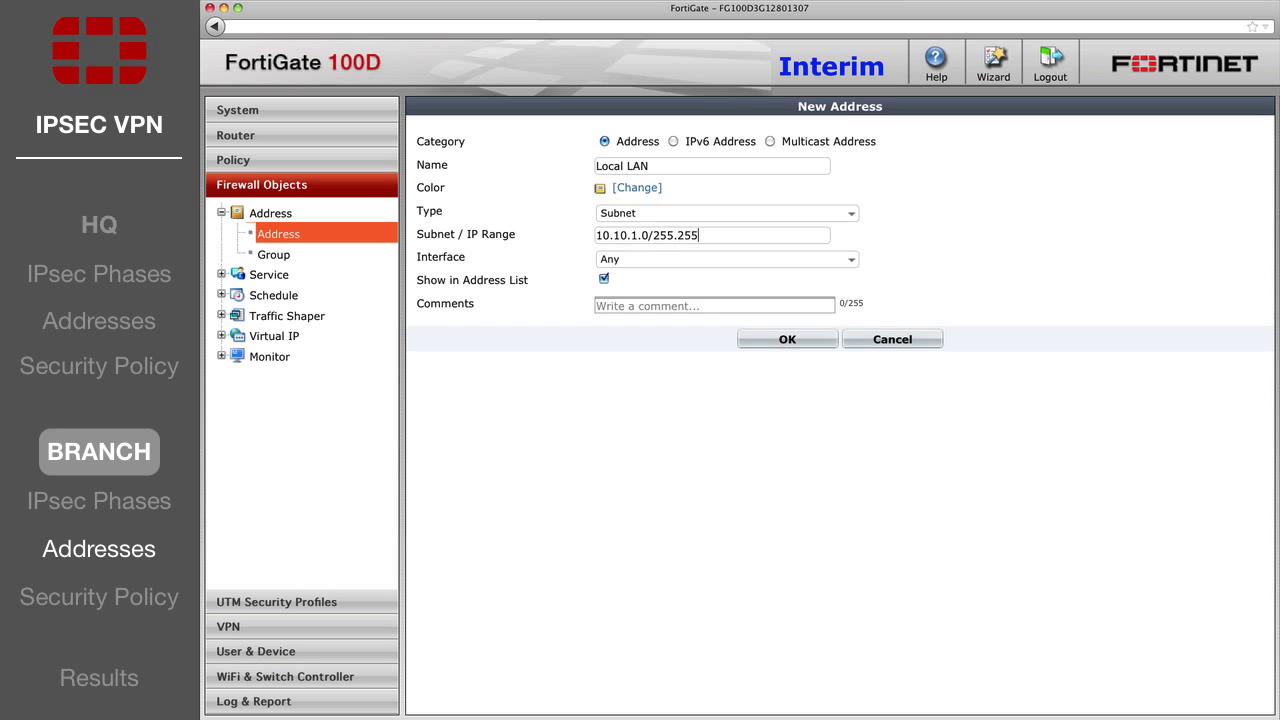
{"action": "left_click", "coordinate": [665, 260]}
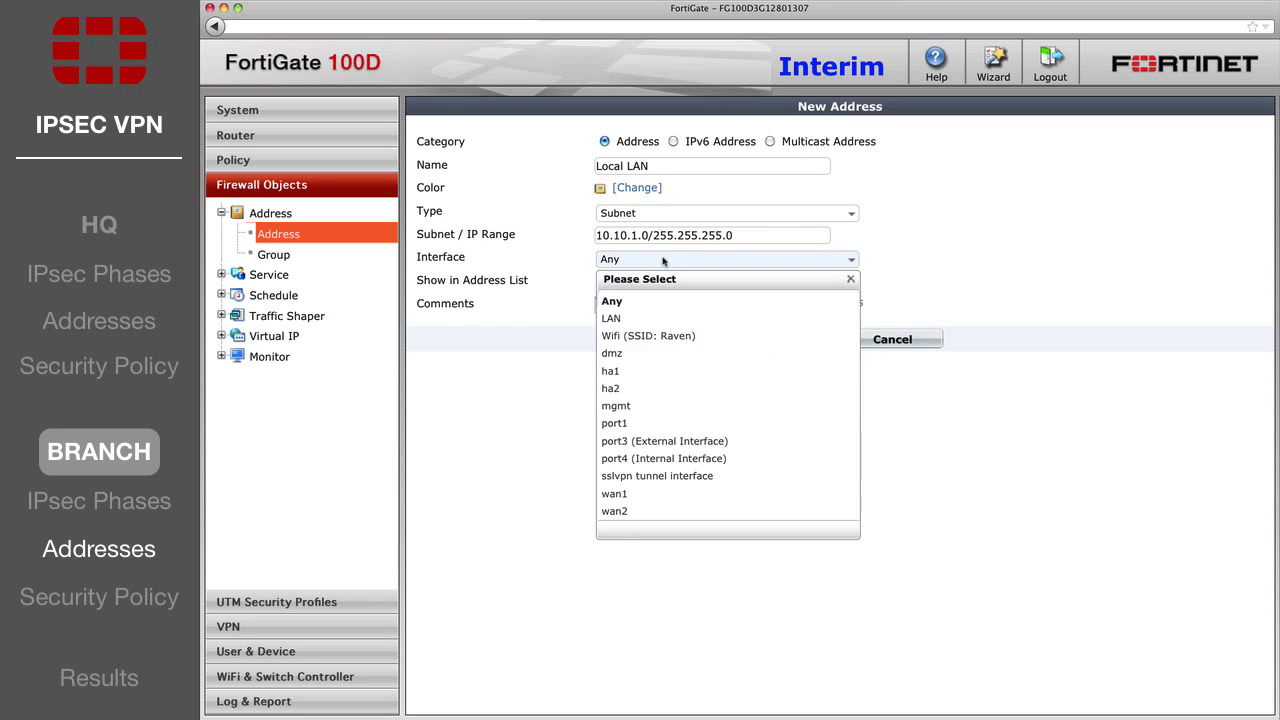
{"action": "left_click", "coordinate": [691, 459]}
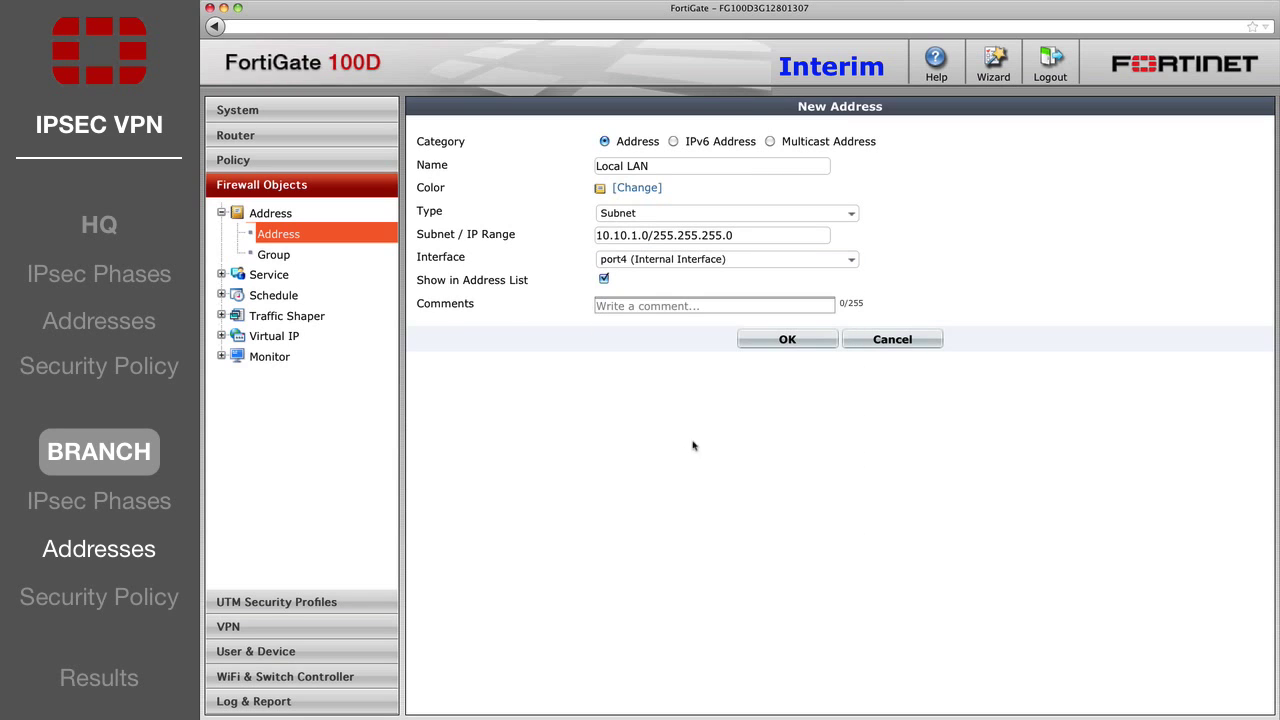
{"action": "left_click", "coordinate": [800, 343]}
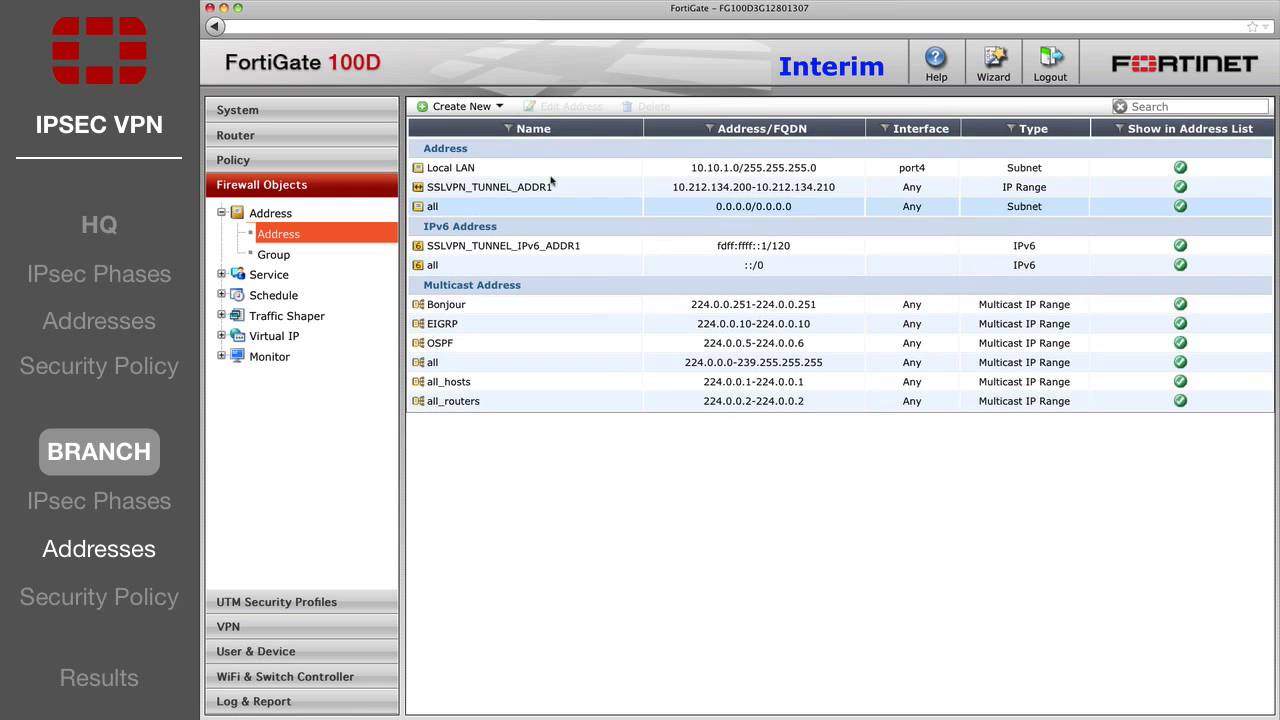
Step: Add address Remote LAN, 192.168.1.0/255.255.255.0 on port3
{"action": "left_click", "coordinate": [457, 107]}
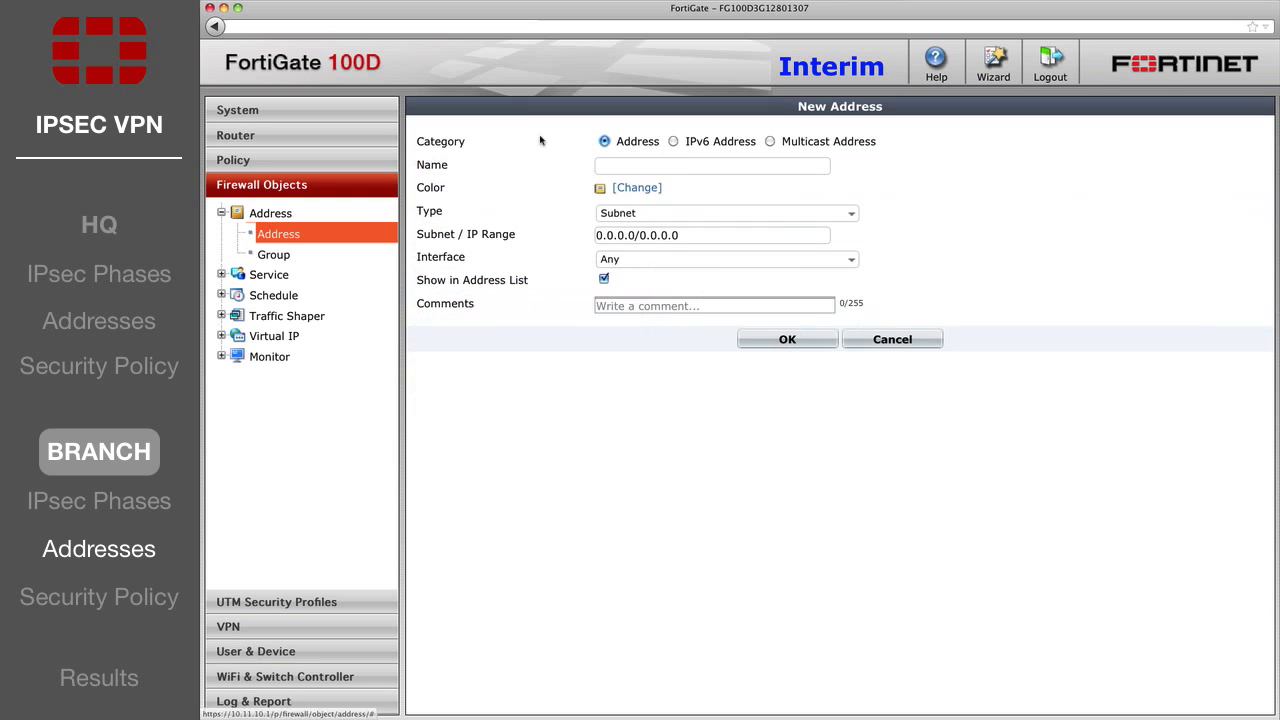
{"action": "left_click", "coordinate": [623, 167]}
{"action": "type", "text": "Remote LAN"}
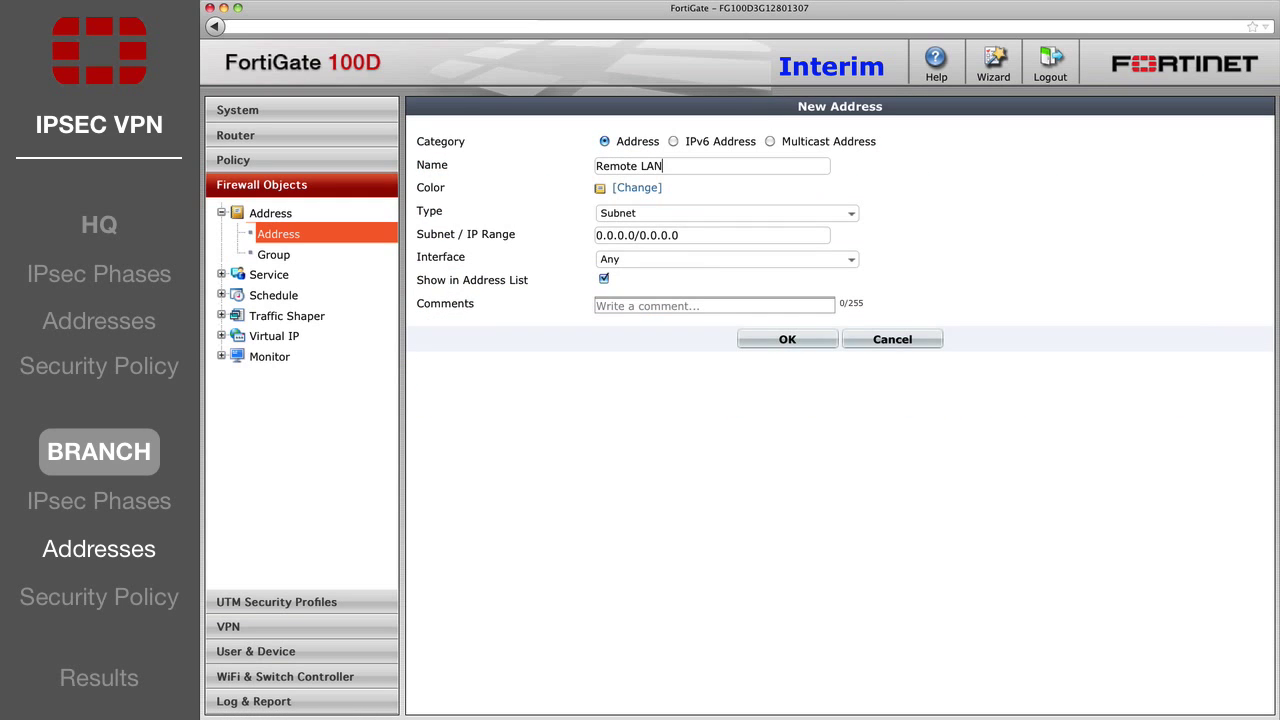
{"action": "key", "text": "Tab"}
{"action": "type", "text": "192.168.1.0/255.255.255.0"}
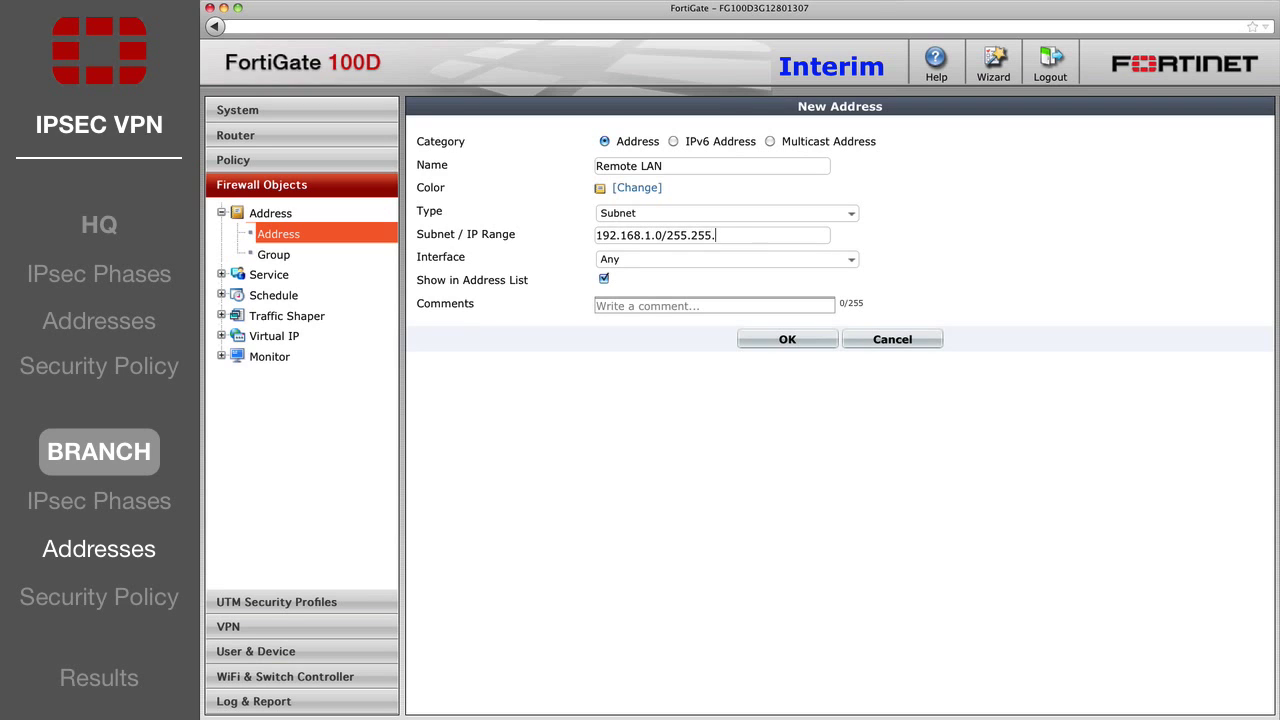
{"action": "left_click", "coordinate": [665, 259]}
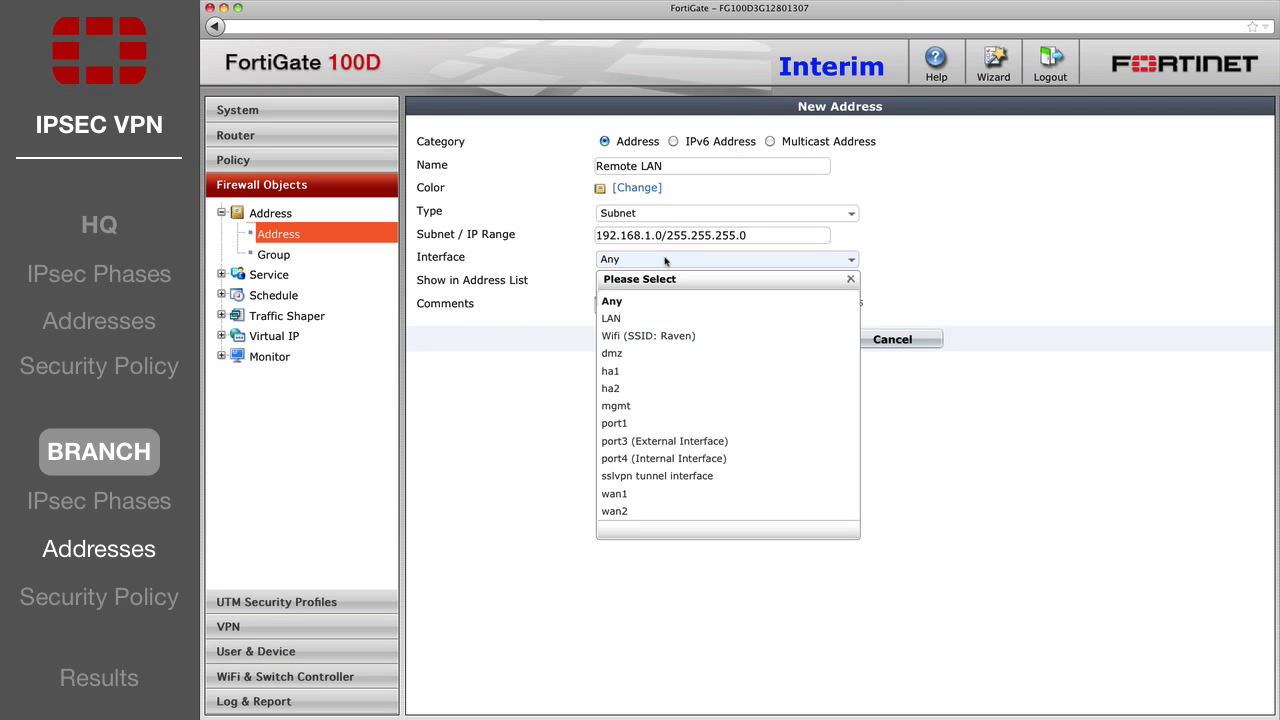
{"action": "left_click", "coordinate": [714, 442]}
{"action": "left_click", "coordinate": [779, 343]}
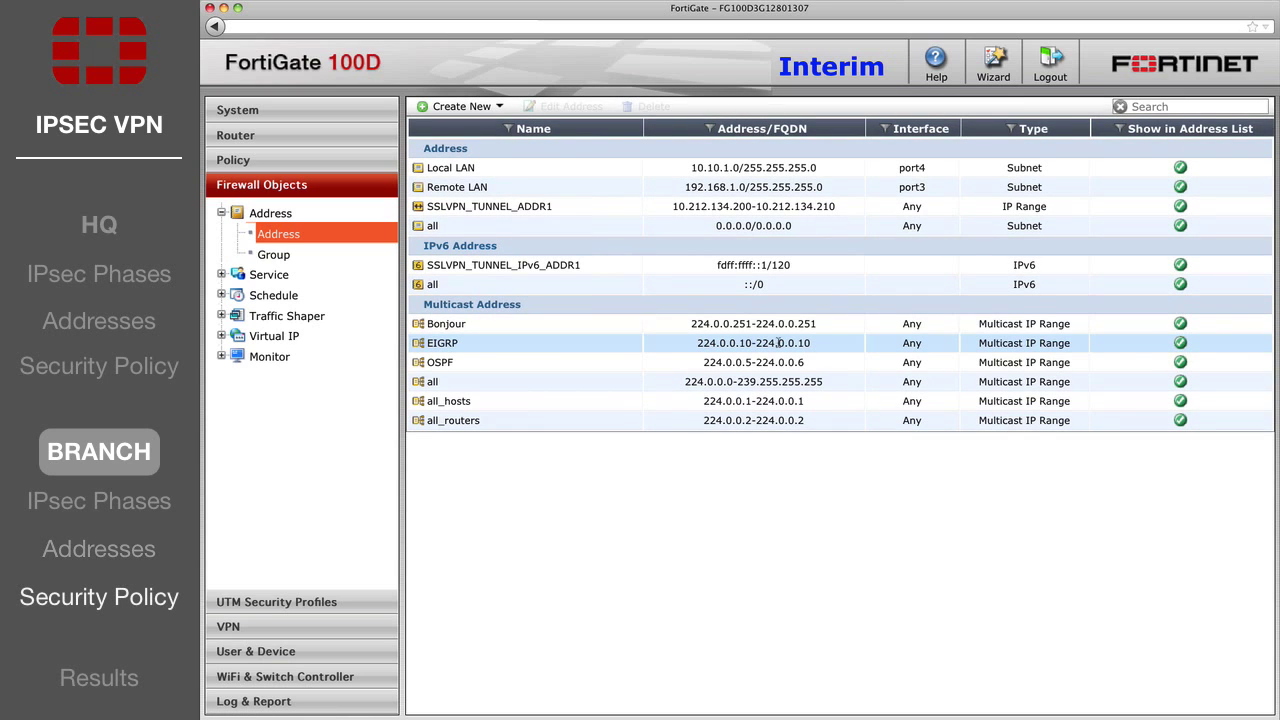
Step: Start a VPN policy from port4 Local LAN to port3 Remote LAN
{"action": "left_click", "coordinate": [338, 162]}
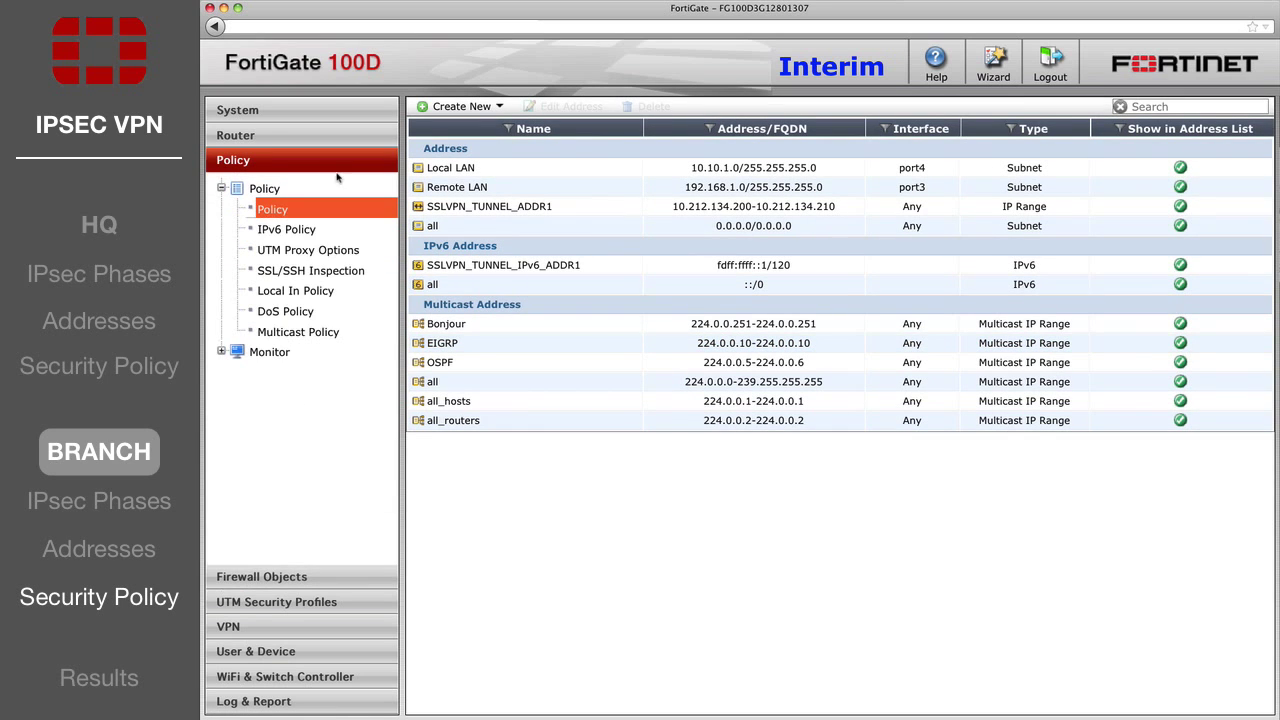
{"action": "left_click", "coordinate": [455, 106]}
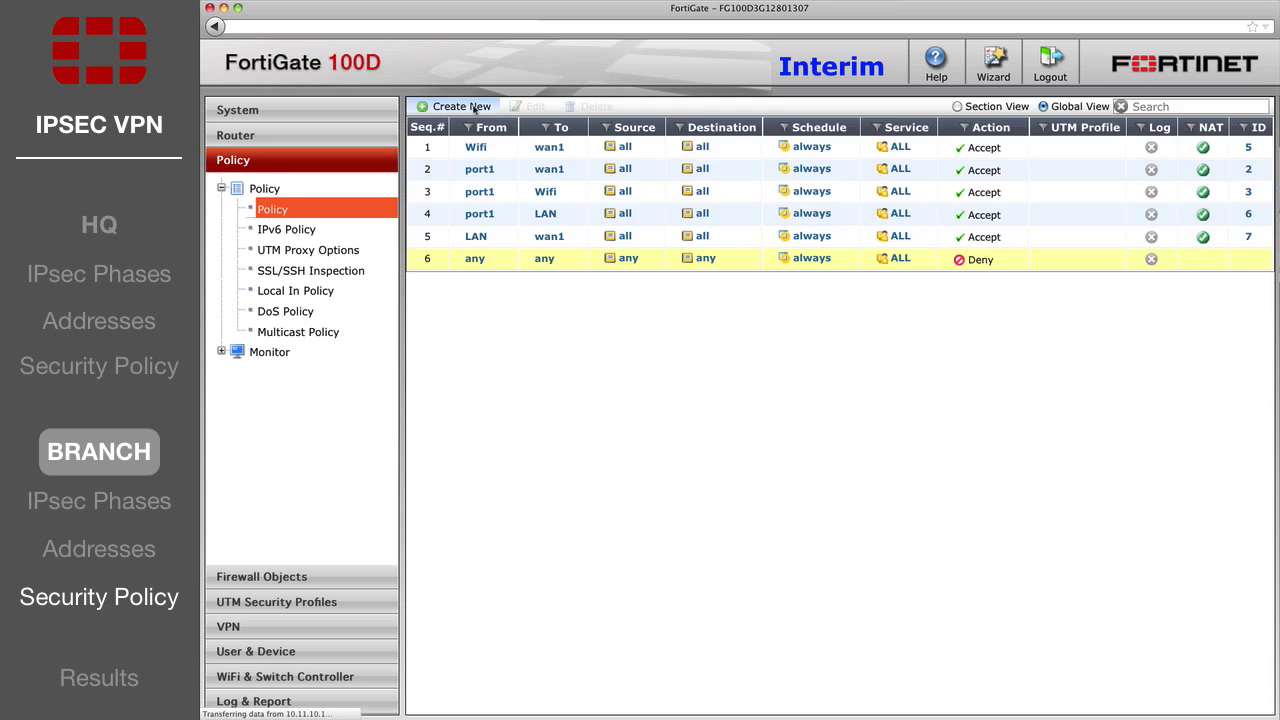
{"action": "left_click", "coordinate": [718, 141]}
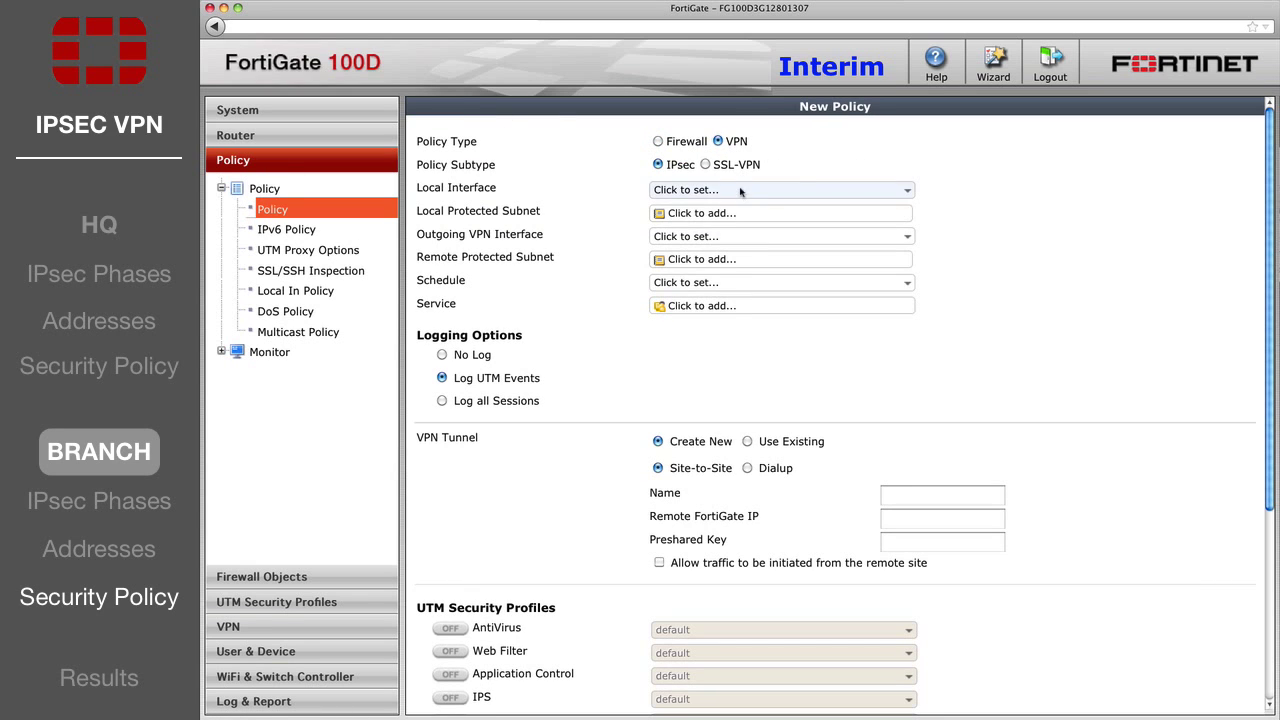
{"action": "left_click", "coordinate": [740, 189]}
{"action": "left_click", "coordinate": [762, 371]}
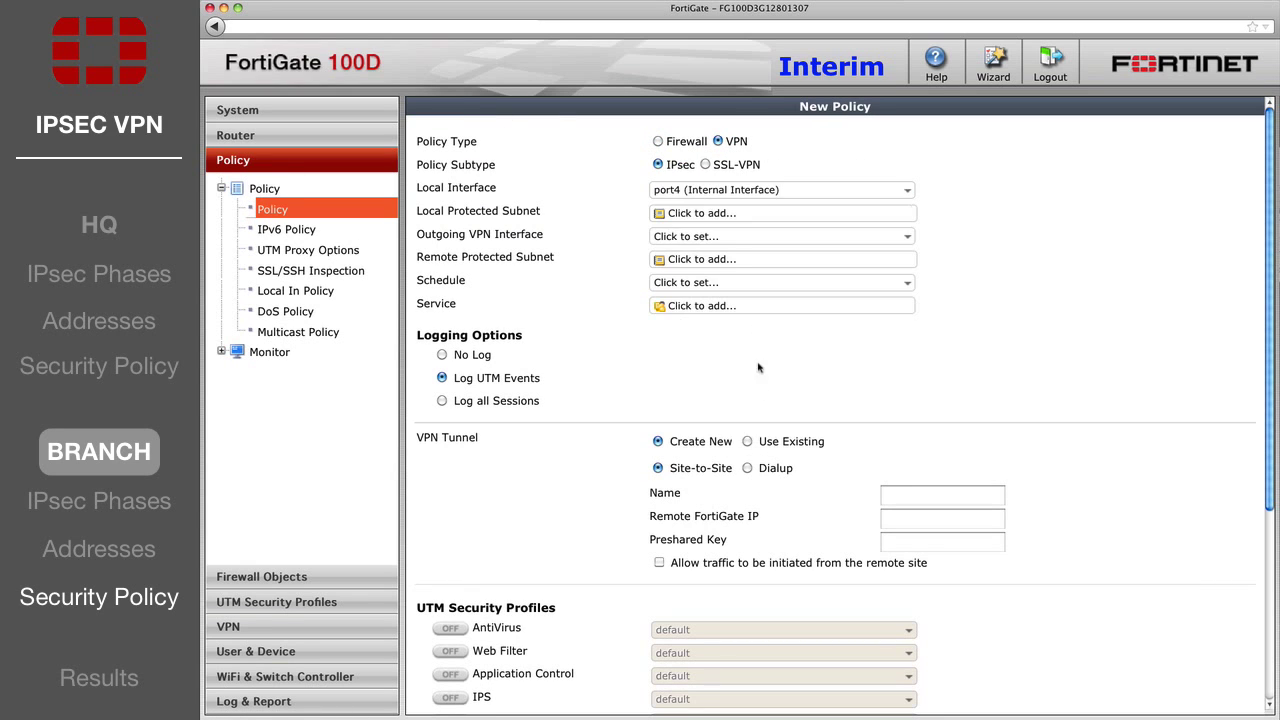
{"action": "left_click", "coordinate": [748, 237]}
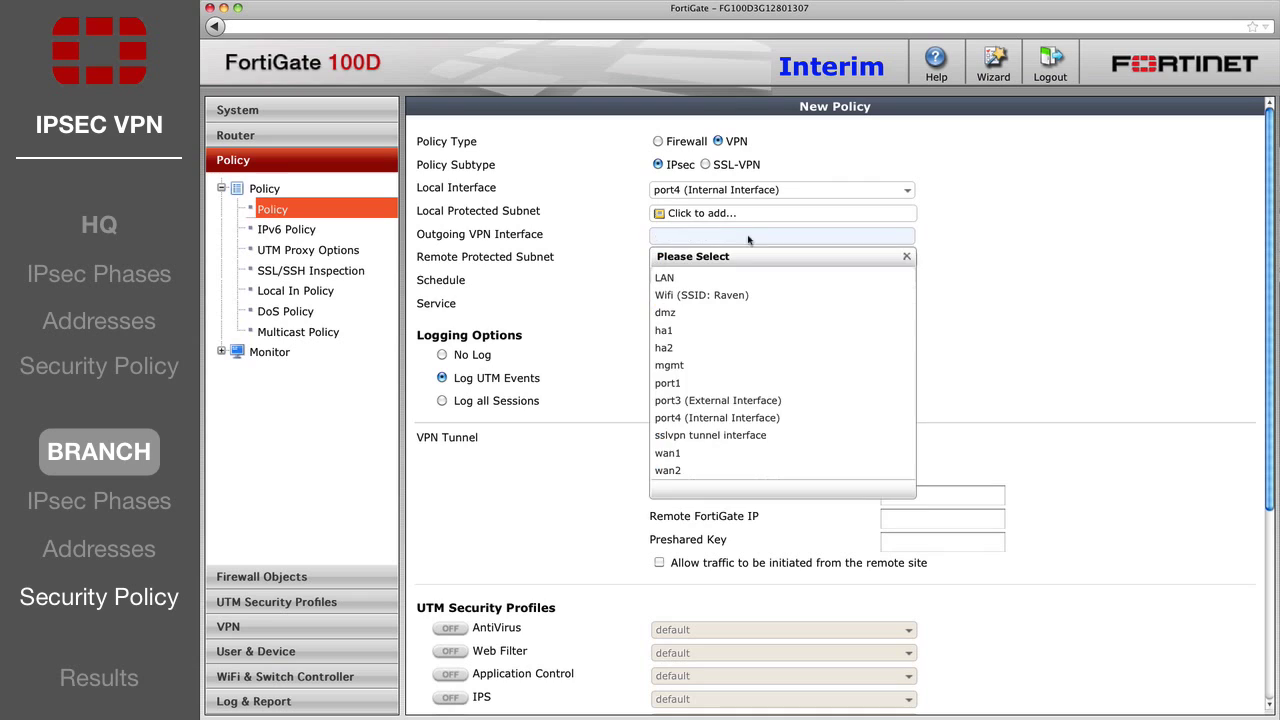
{"action": "left_click", "coordinate": [753, 399]}
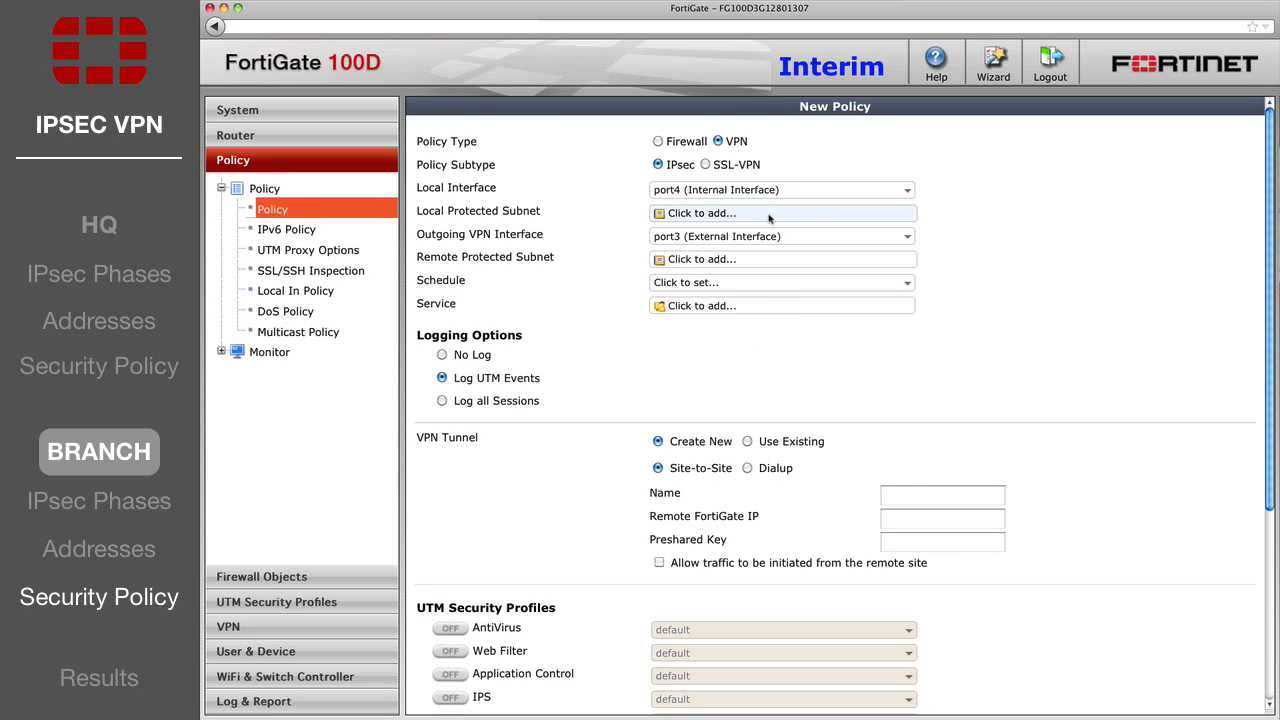
{"action": "left_click", "coordinate": [685, 212]}
{"action": "left_click", "coordinate": [758, 268]}
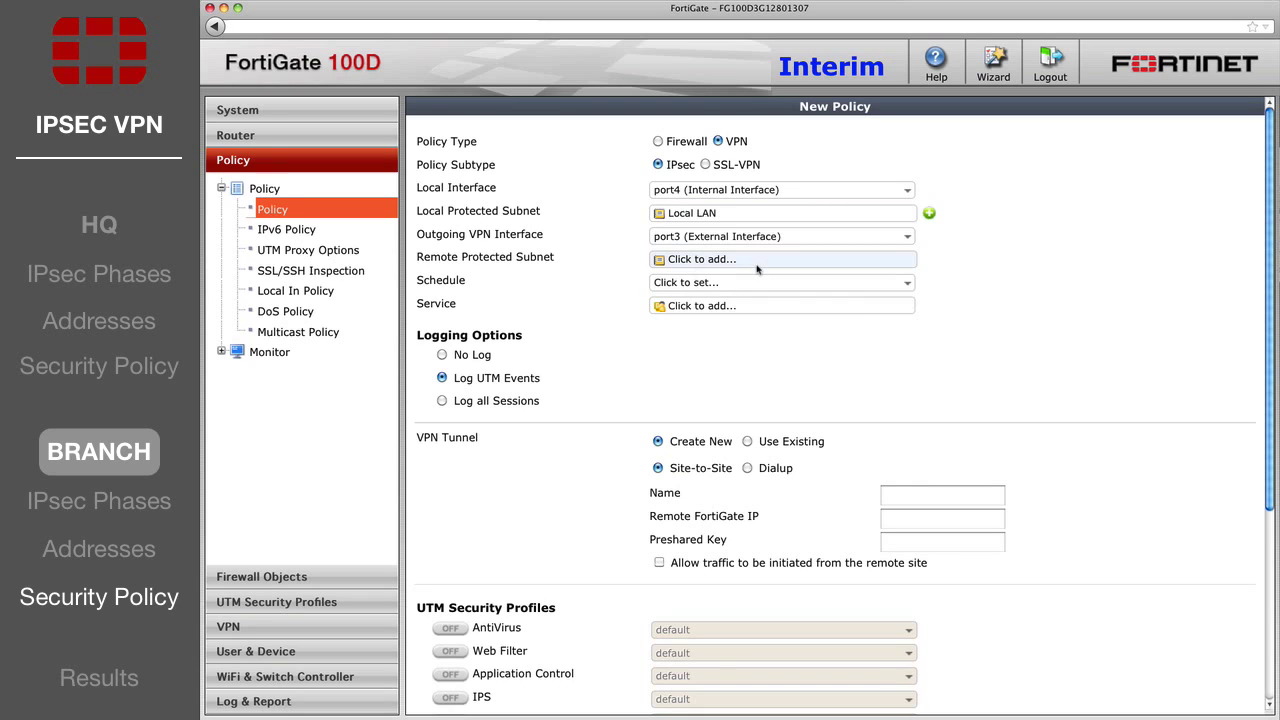
{"action": "left_click", "coordinate": [756, 259]}
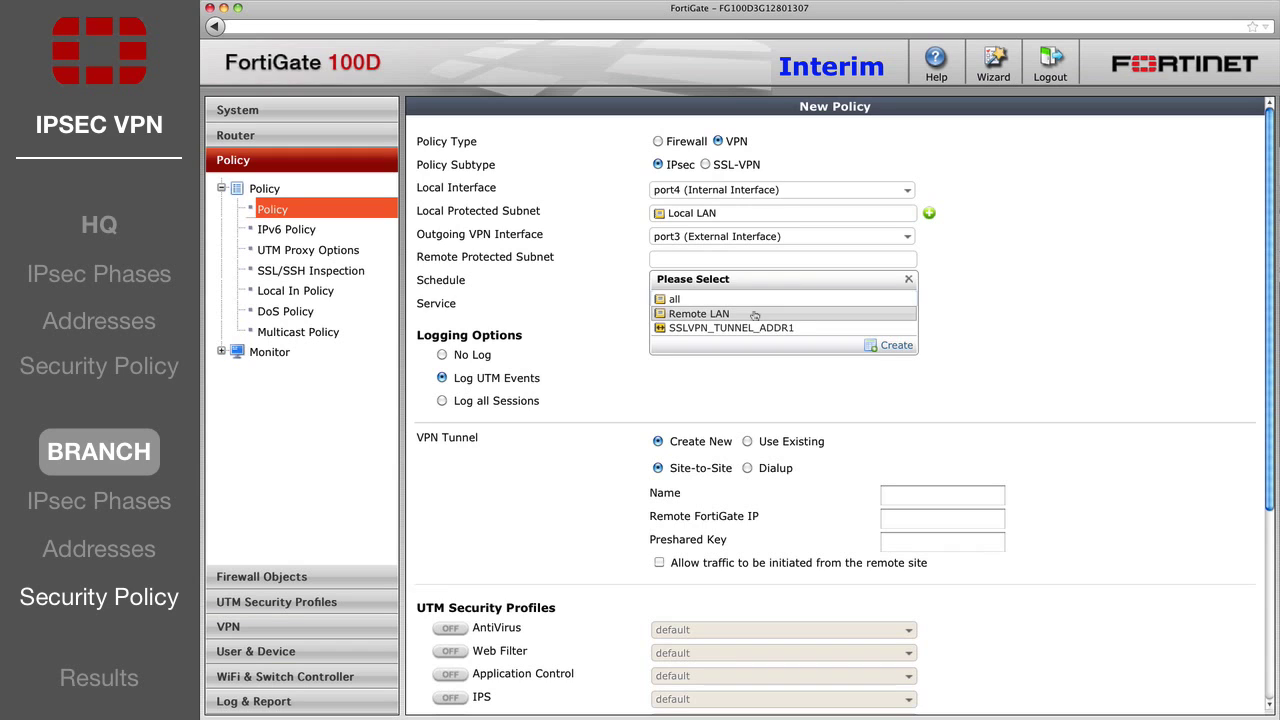
{"action": "left_click", "coordinate": [754, 315]}
Step: Set schedule always, service ALL, existing tunnel Branch_to_HQ_P1, and save the policy
{"action": "left_click", "coordinate": [750, 283]}
{"action": "left_click", "coordinate": [748, 314]}
{"action": "left_click", "coordinate": [744, 306]}
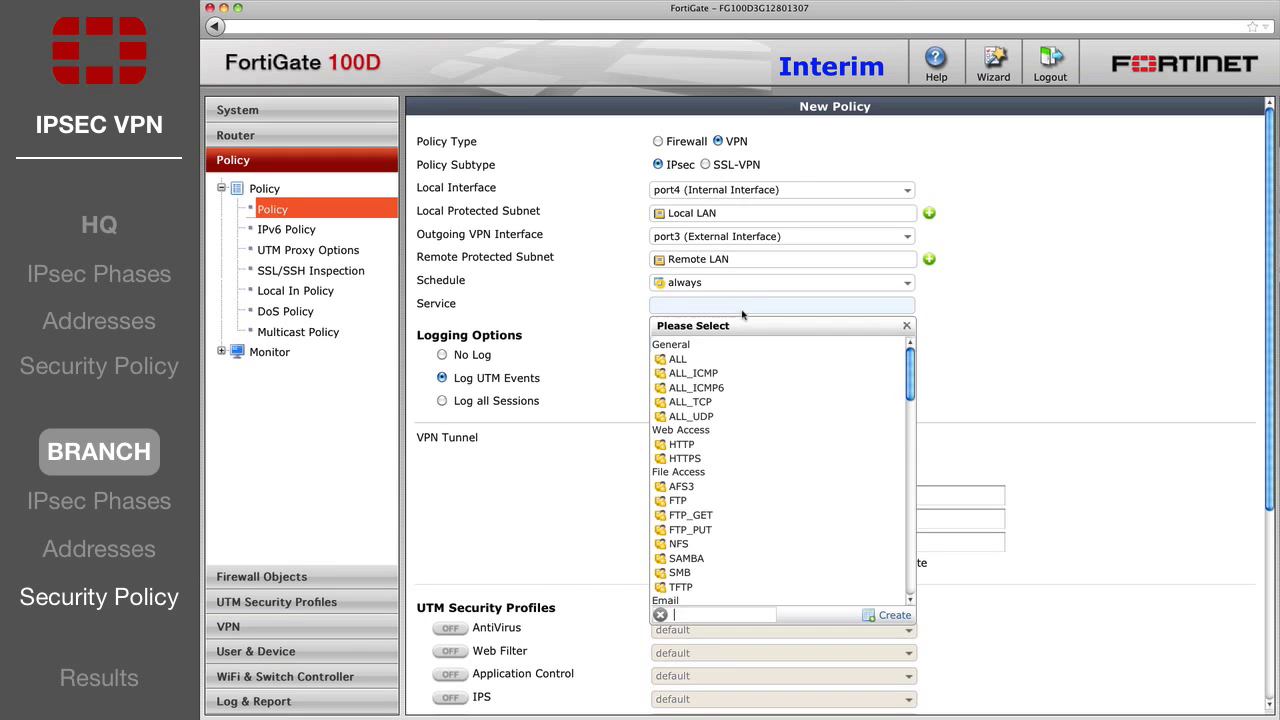
{"action": "left_click", "coordinate": [738, 359]}
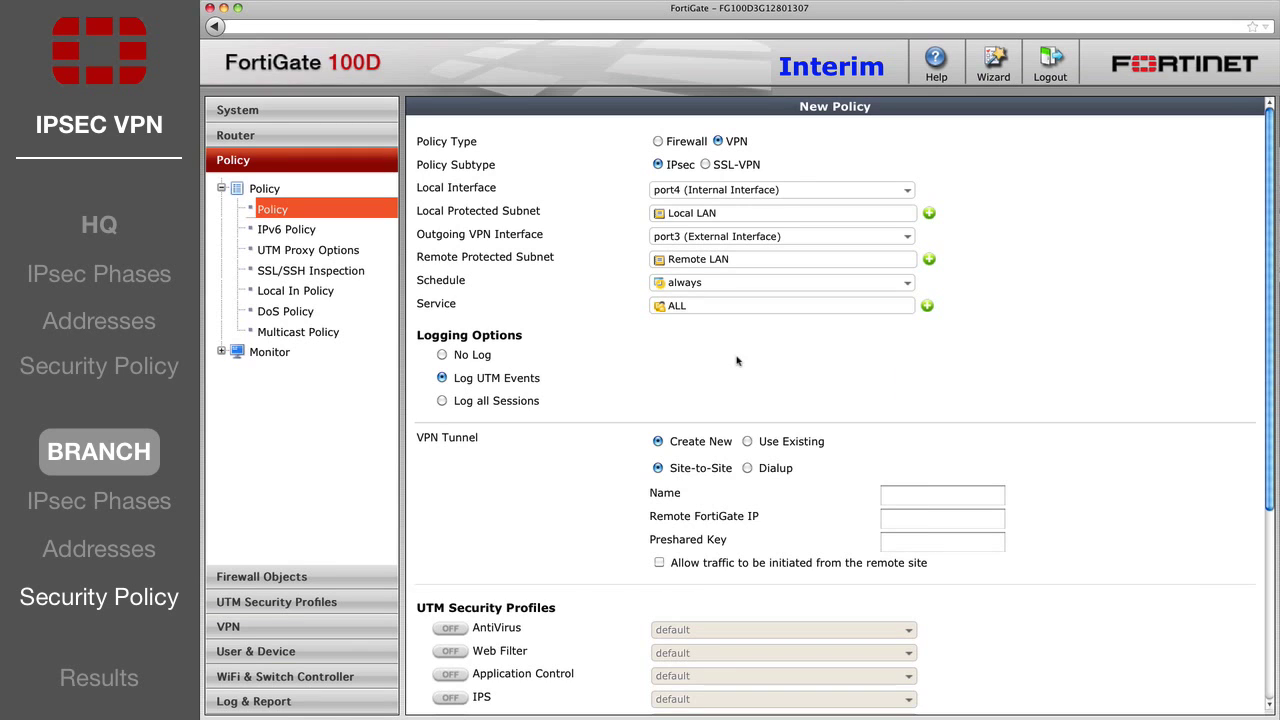
{"action": "left_click", "coordinate": [748, 443]}
{"action": "left_click", "coordinate": [944, 472]}
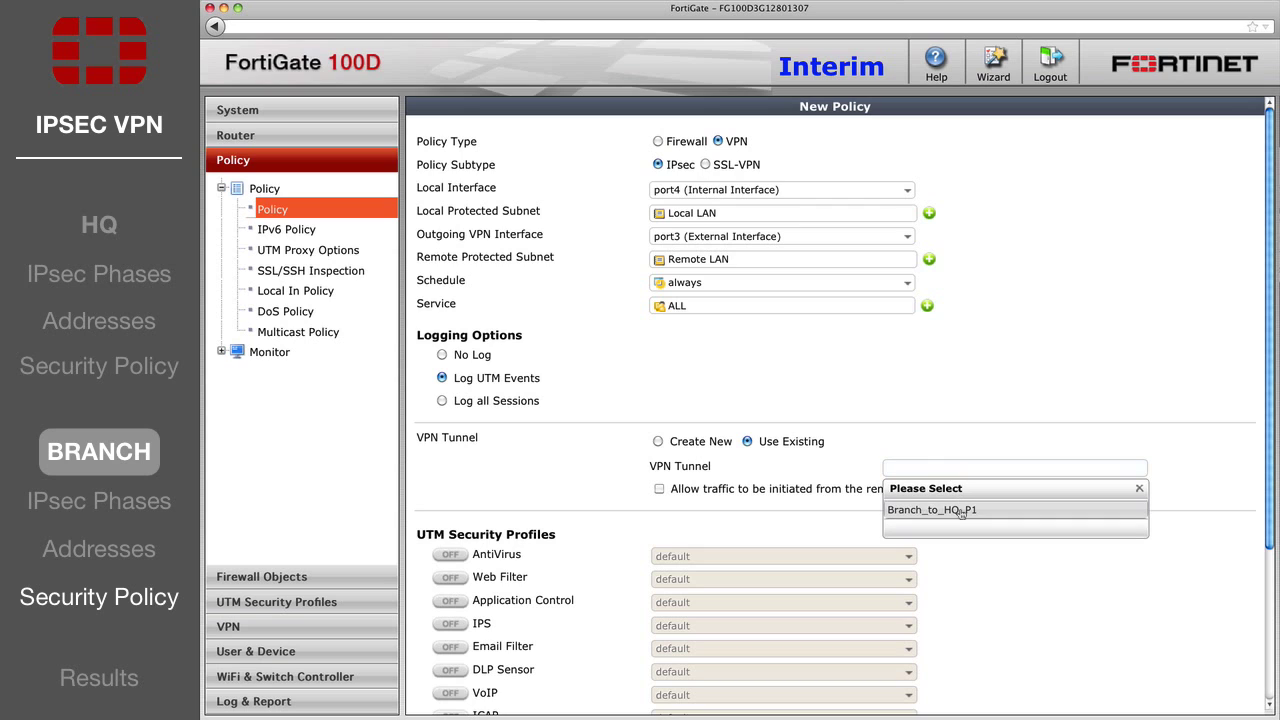
{"action": "left_click", "coordinate": [960, 511]}
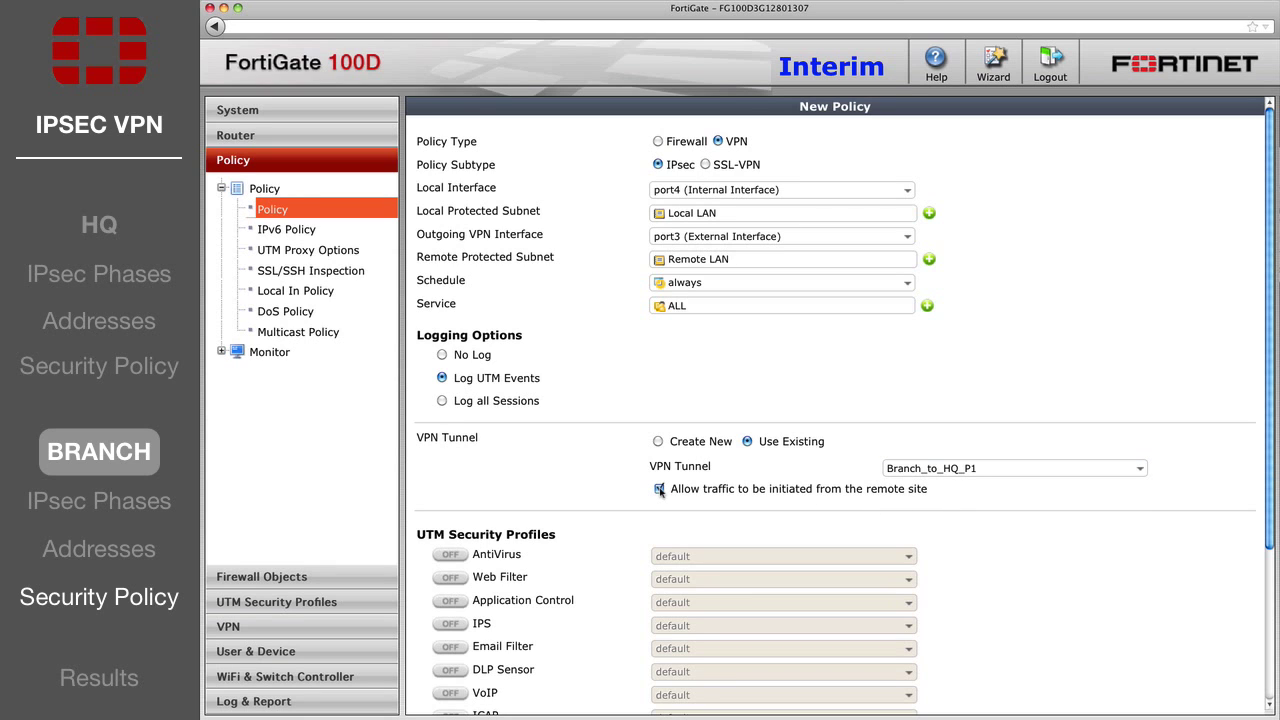
{"action": "scroll", "coordinate": [731, 506], "scroll_direction": "down", "scroll_amount": 5}
{"action": "left_click", "coordinate": [800, 706]}
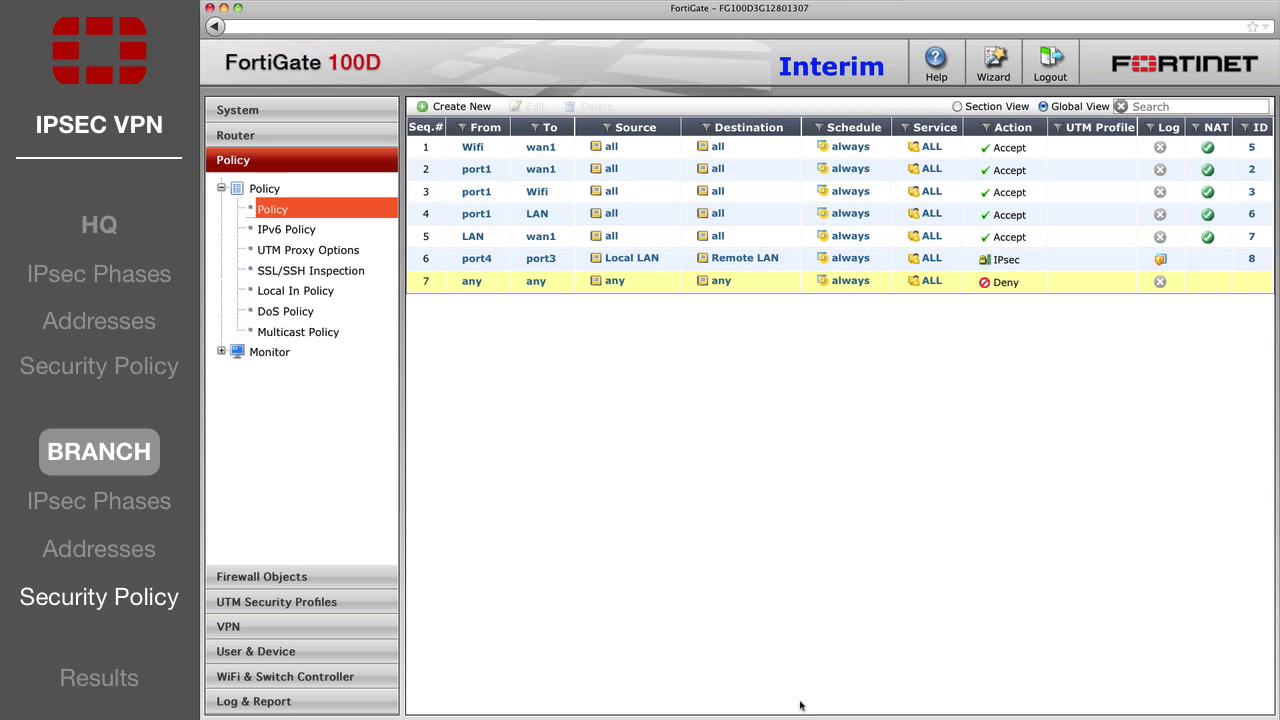
Step: Open the IPsec Monitor showing Branch_to_HQ_P1 carrying 10.10.1.0/24 to 192.168.1.0/24
{"action": "left_click_drag", "start_coordinate": [426, 260], "coordinate": [426, 146]}
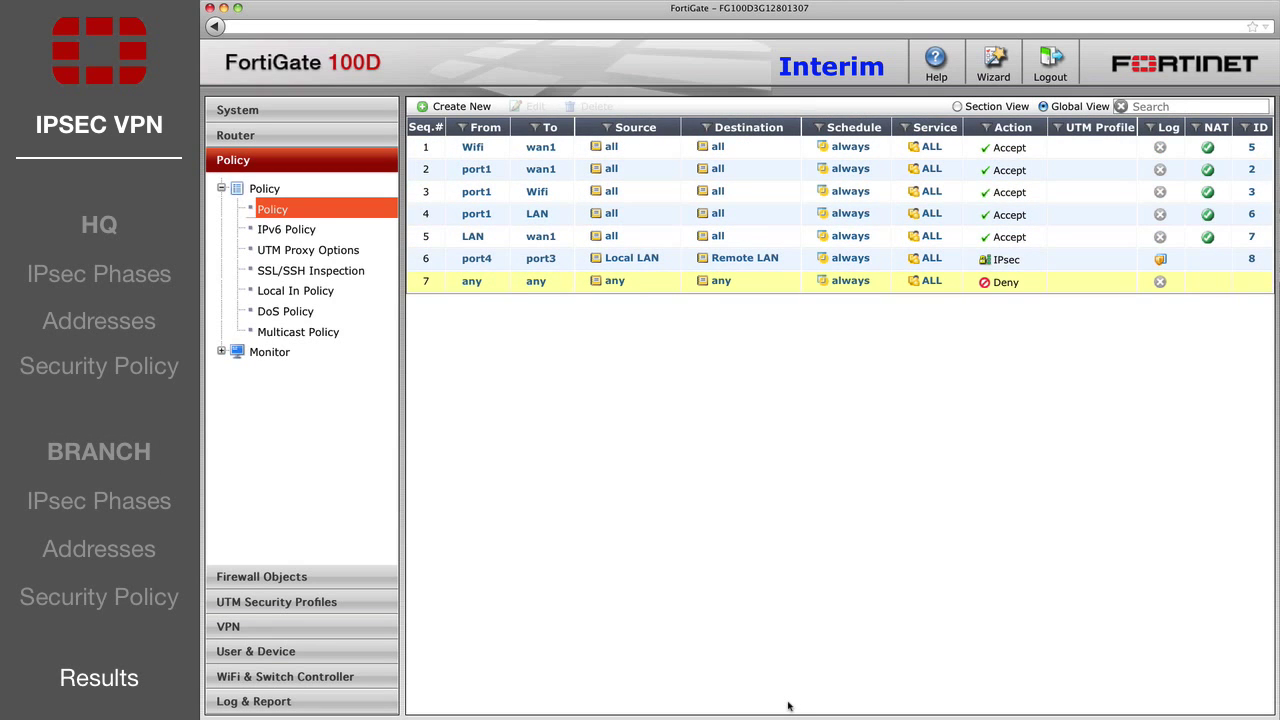
{"action": "left_click", "coordinate": [346, 627]}
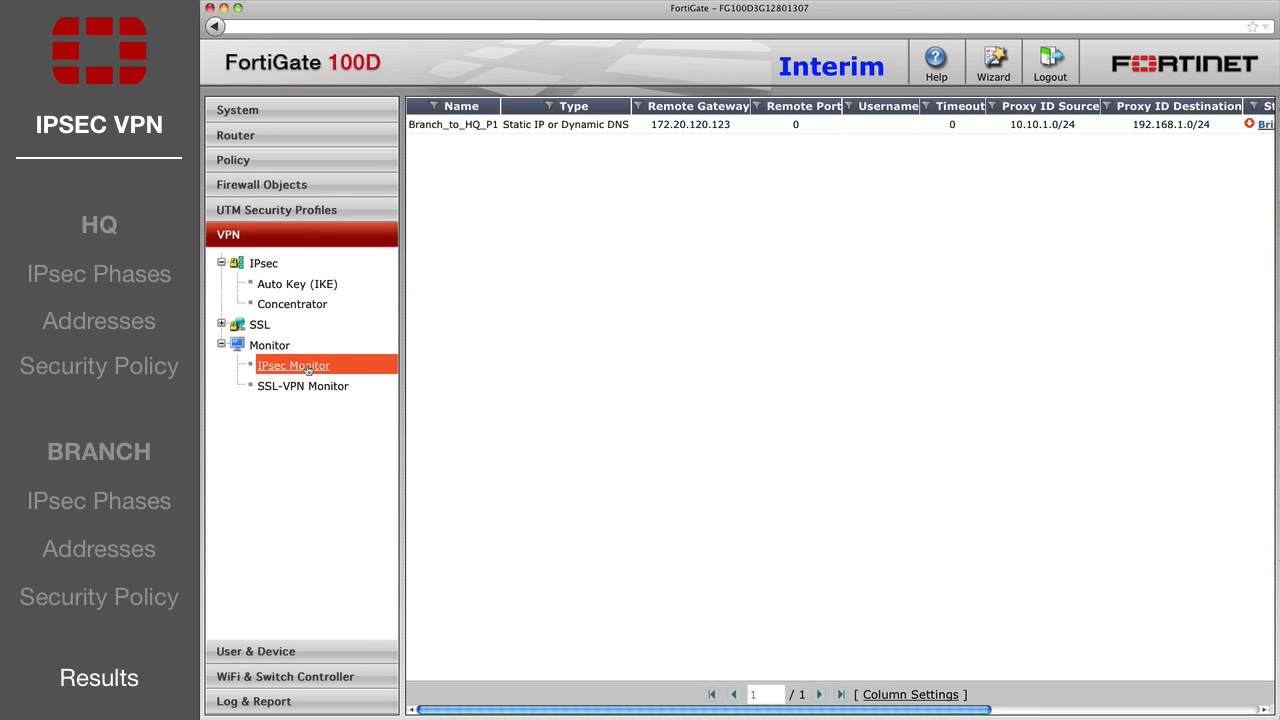